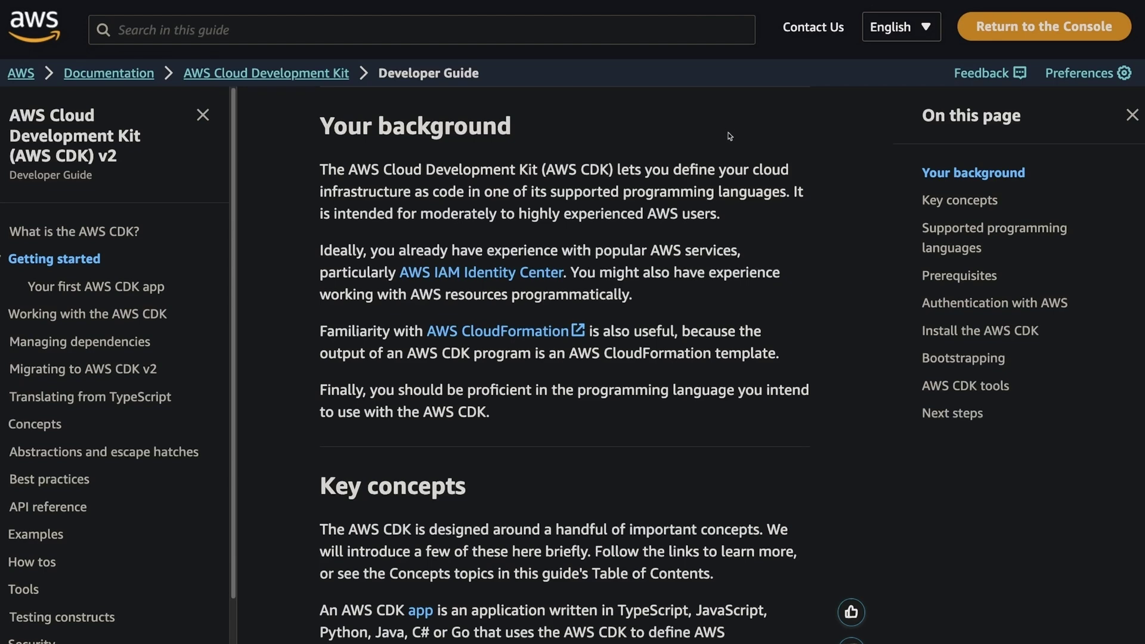
Step: Jump to the CDK guide's Prerequisites section and highlight the TypeScript requirement line
left_click(953, 274)
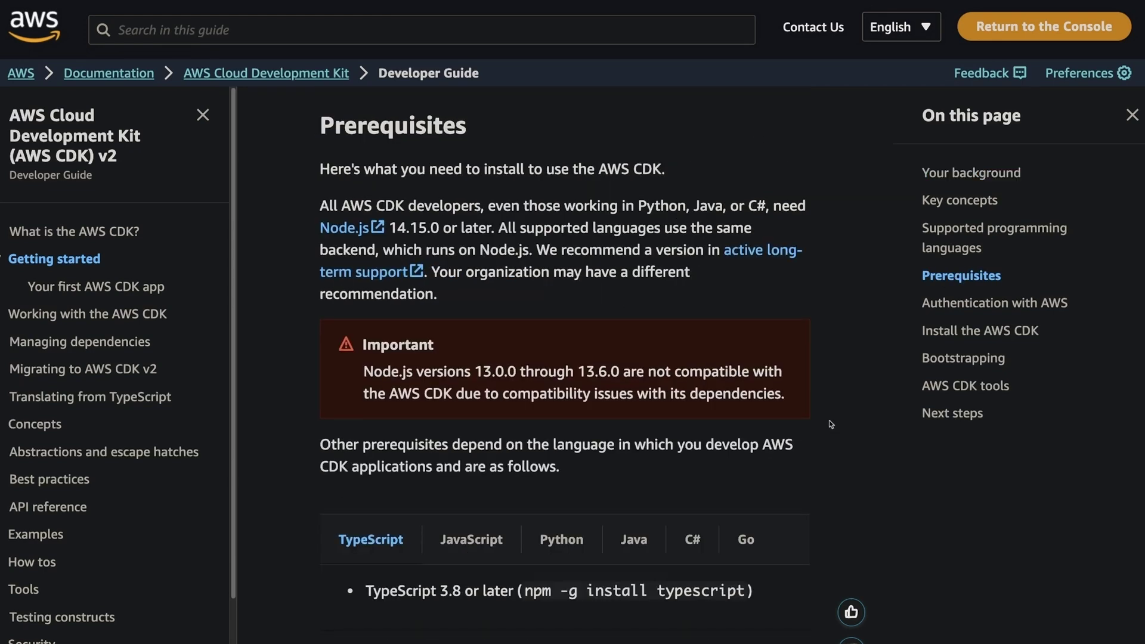
scroll(834, 428, "down", 1)
left_click_drag(773, 553, 334, 555)
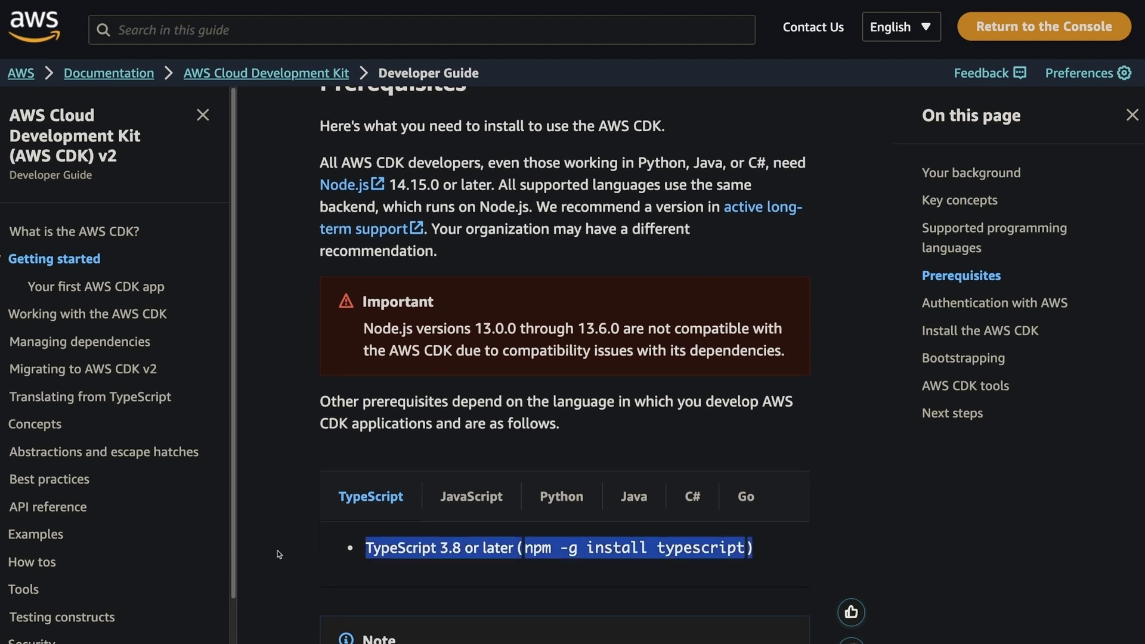
left_click(290, 541)
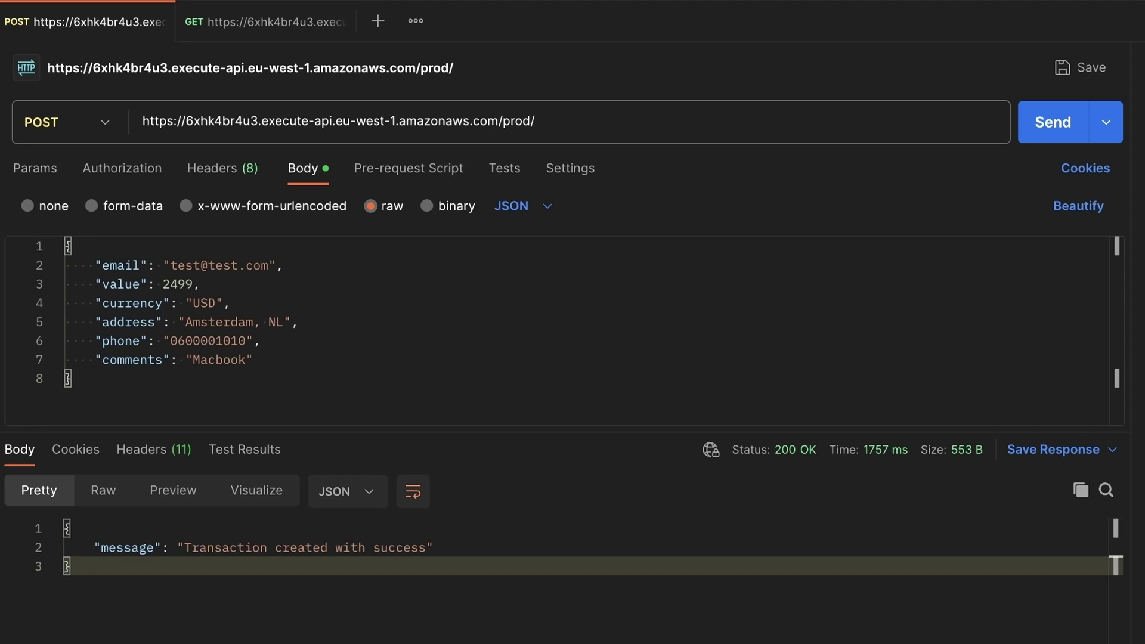
Step: Switch Postman to the saved GET request tab
left_click(273, 20)
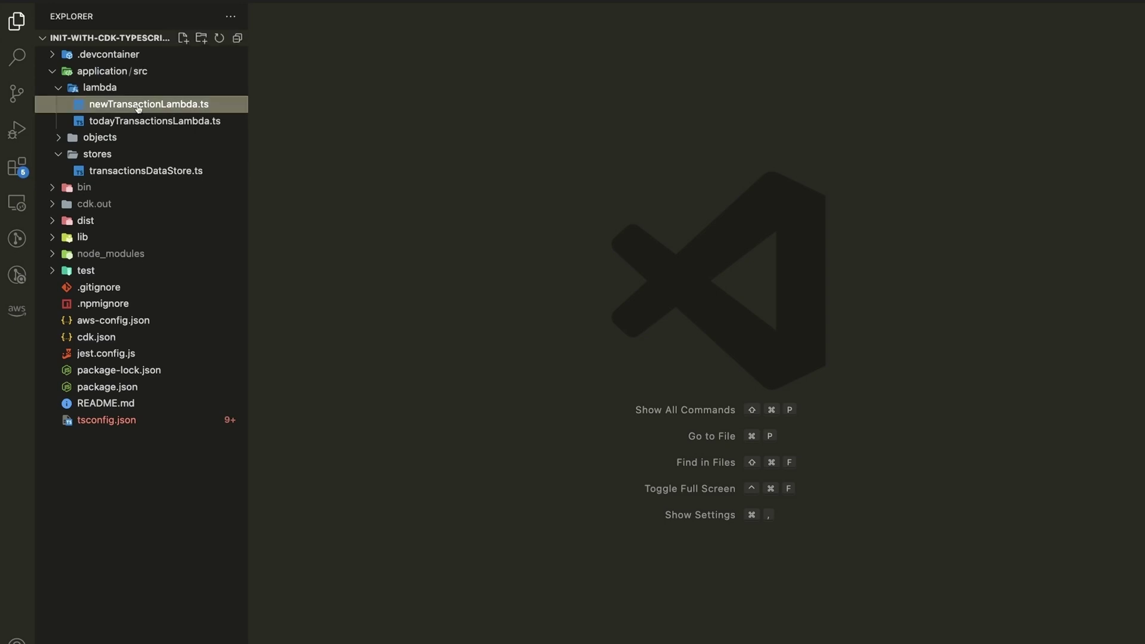
Step: Open newTransactionLambda.ts and go to the createNewTransaction definition from line 15
left_click(138, 109)
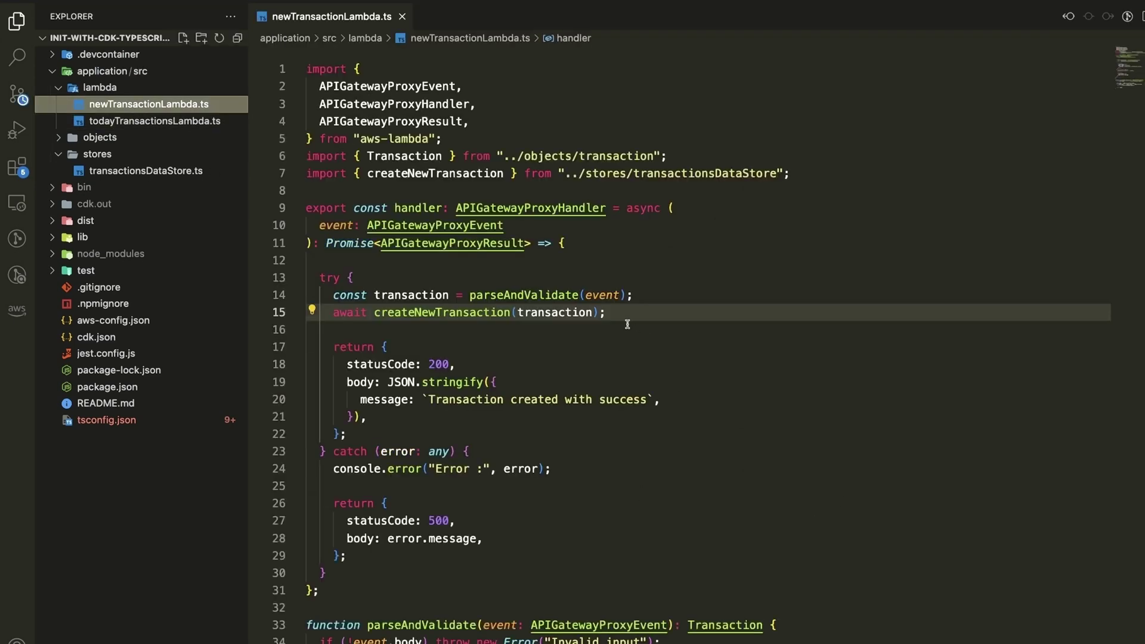
left_click_drag(605, 312, 327, 312)
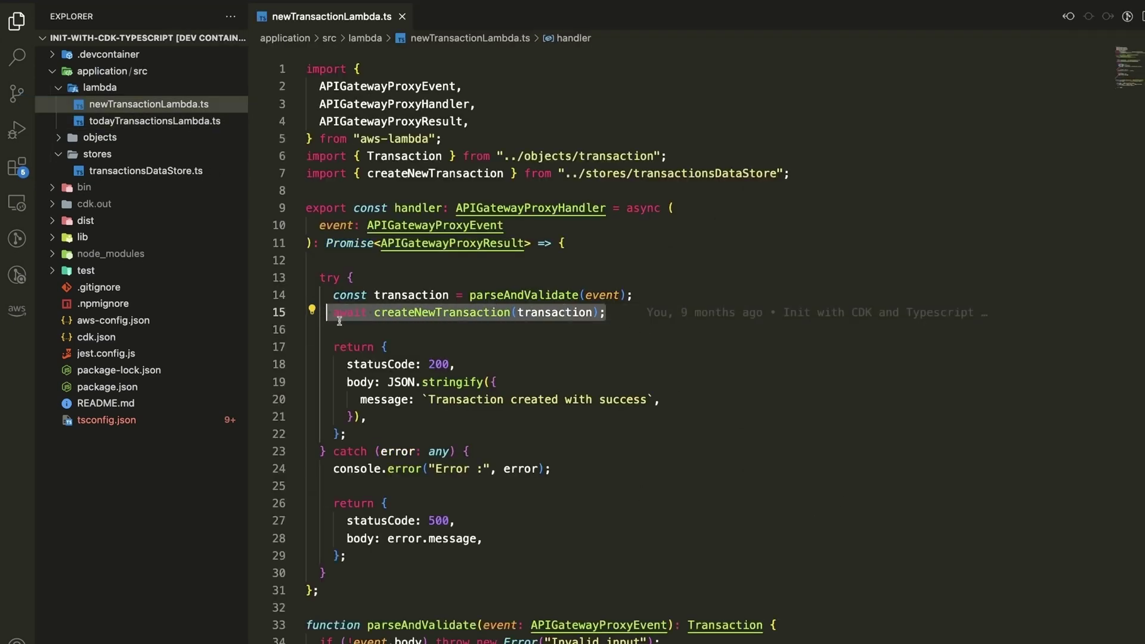
left_click(472, 312, "super")
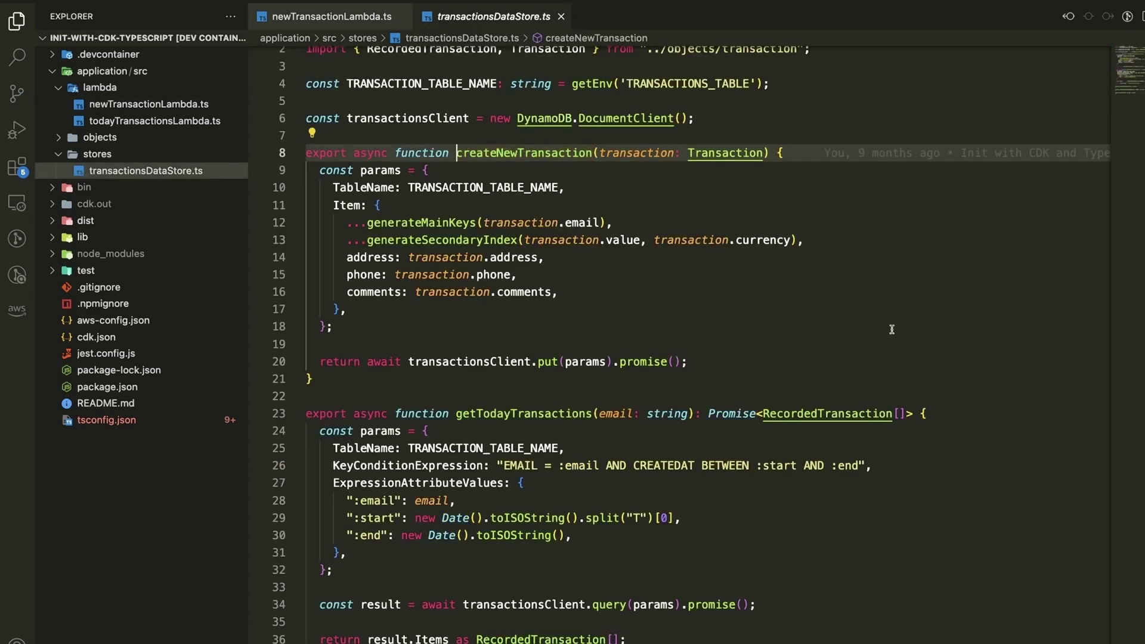
scroll(891, 329, "down", 2)
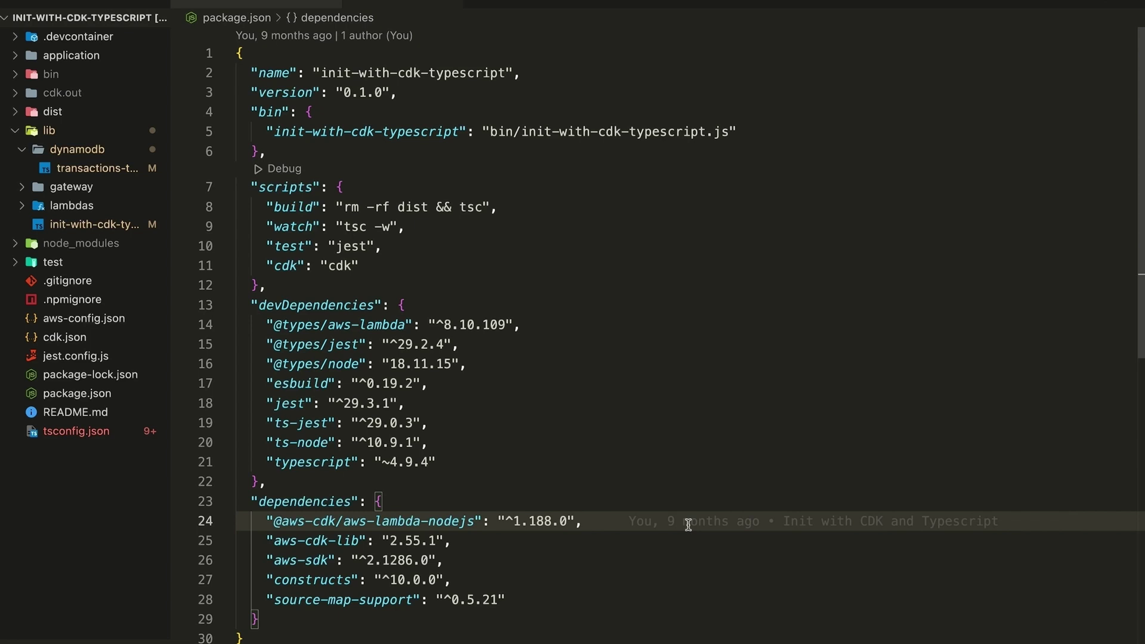
left_click_drag(582, 521, 268, 520)
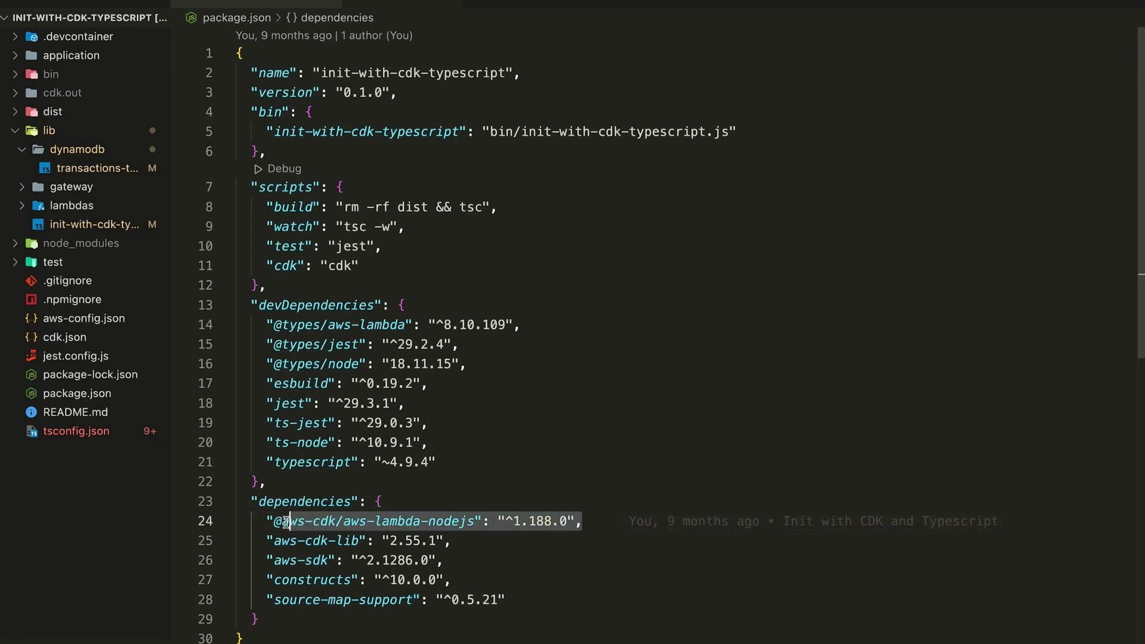
left_click_drag(596, 325, 236, 325)
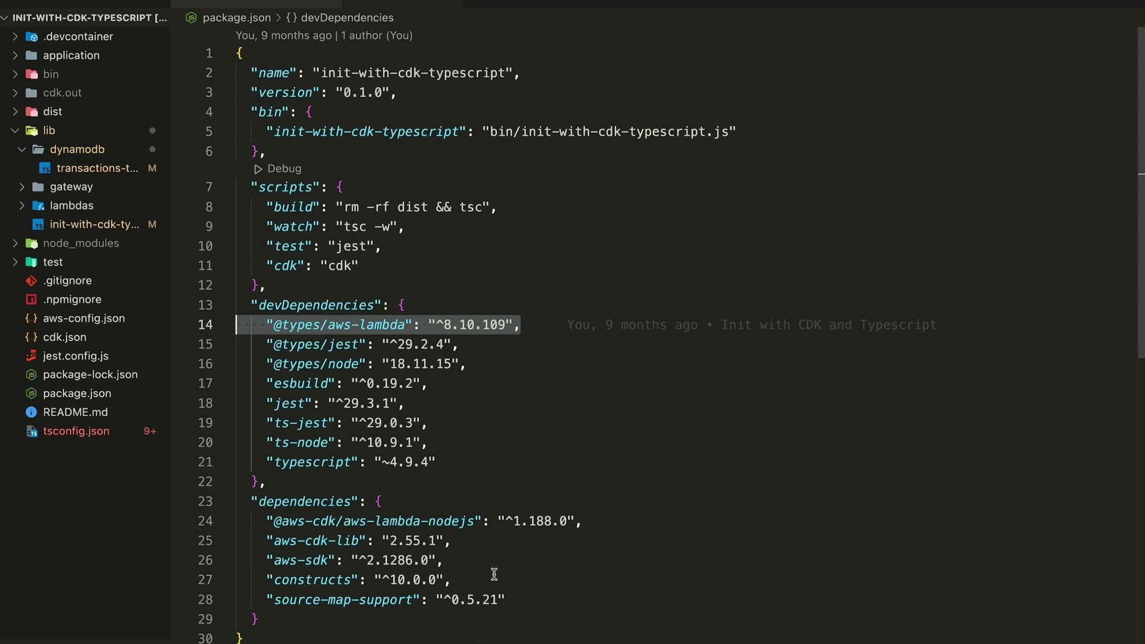
left_click_drag(492, 561, 190, 562)
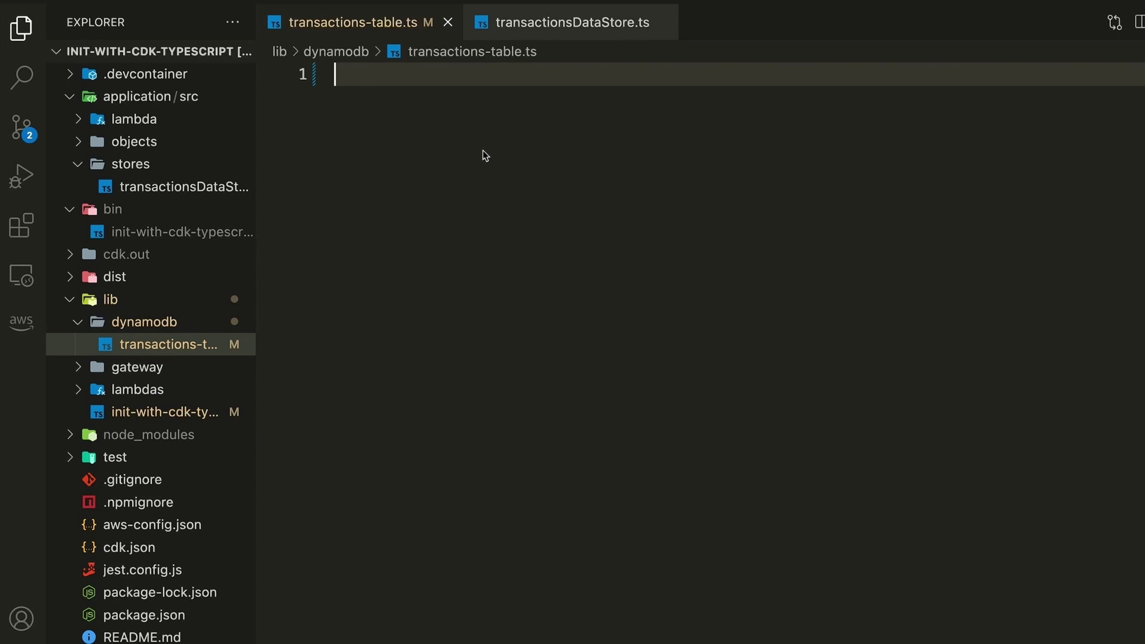
Step: Paste the imports, TransactionsTable class skeleton and constructor block into transactions-table.ts
type("import { AttributeType, Table, } from \"aws-cdk-lib/aws-dynamodb\"; import { Construct } from \"constructs\";  export class TransactionsTable extends Table { }")
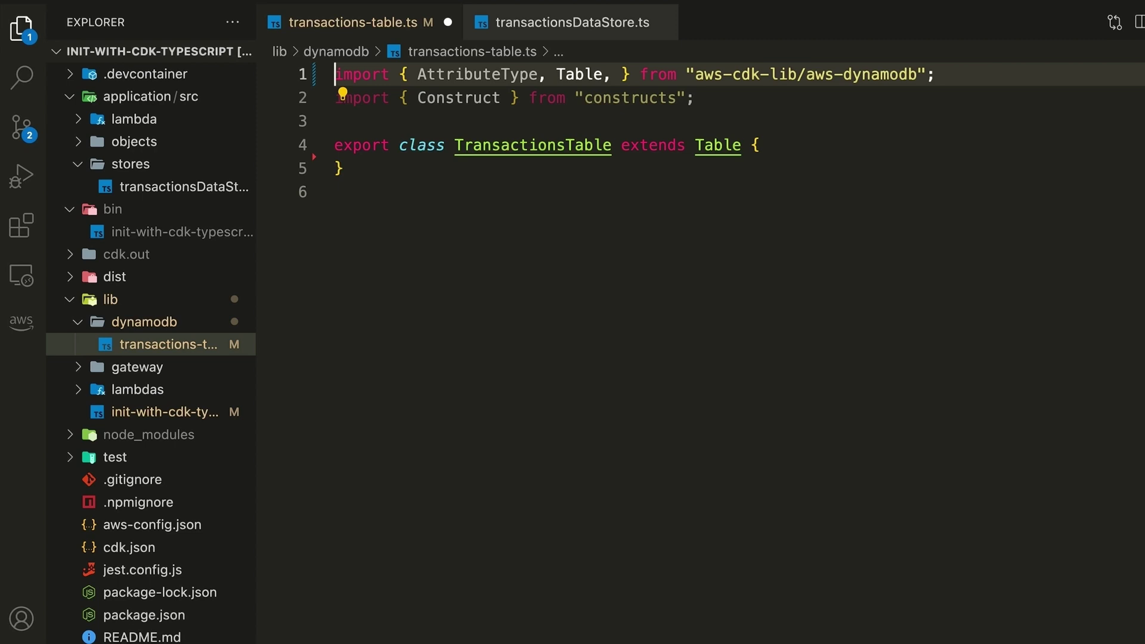
type("constructor(scope: Construct) {     super(scope, 'TRANSACTIONS_TABLE', {});   }")
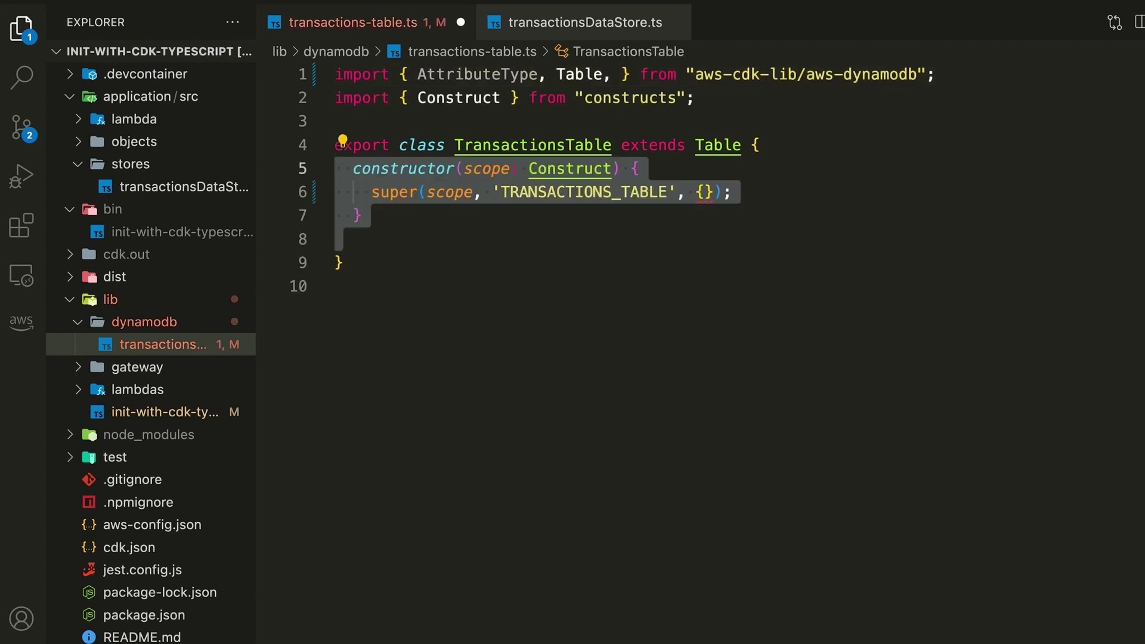
key("Escape")
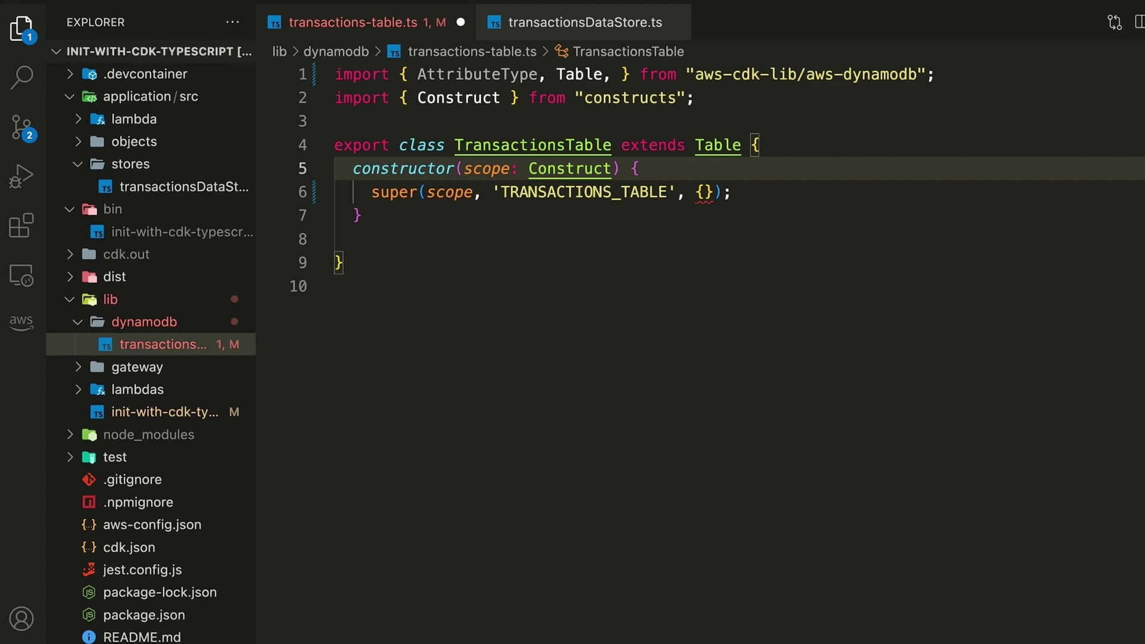
left_click(572, 22)
left_click(1006, 147)
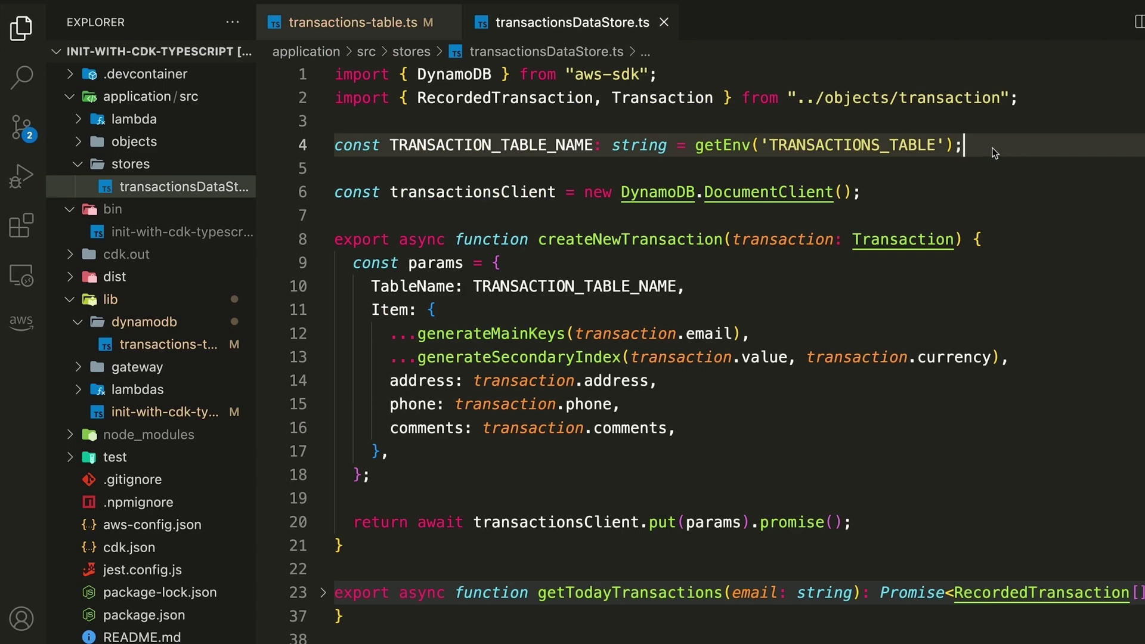
Step: Highlight the TRANSACTION_TABLE_NAME declaration on line 4 and the TableName parameter on line 10
left_click_drag(993, 152, 333, 144)
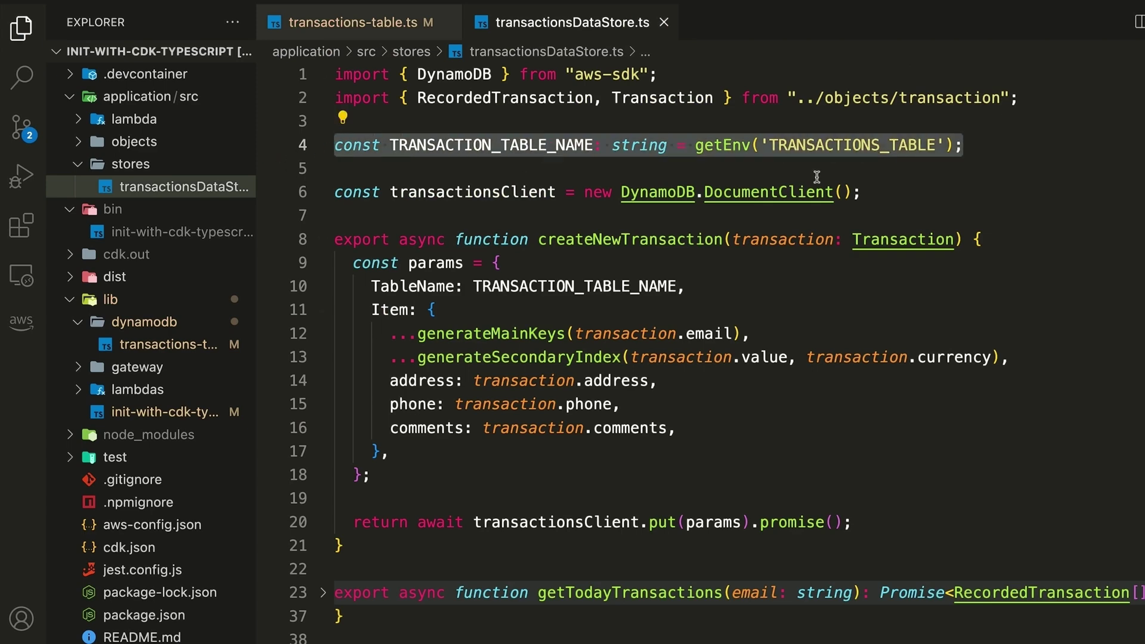
left_click(987, 153)
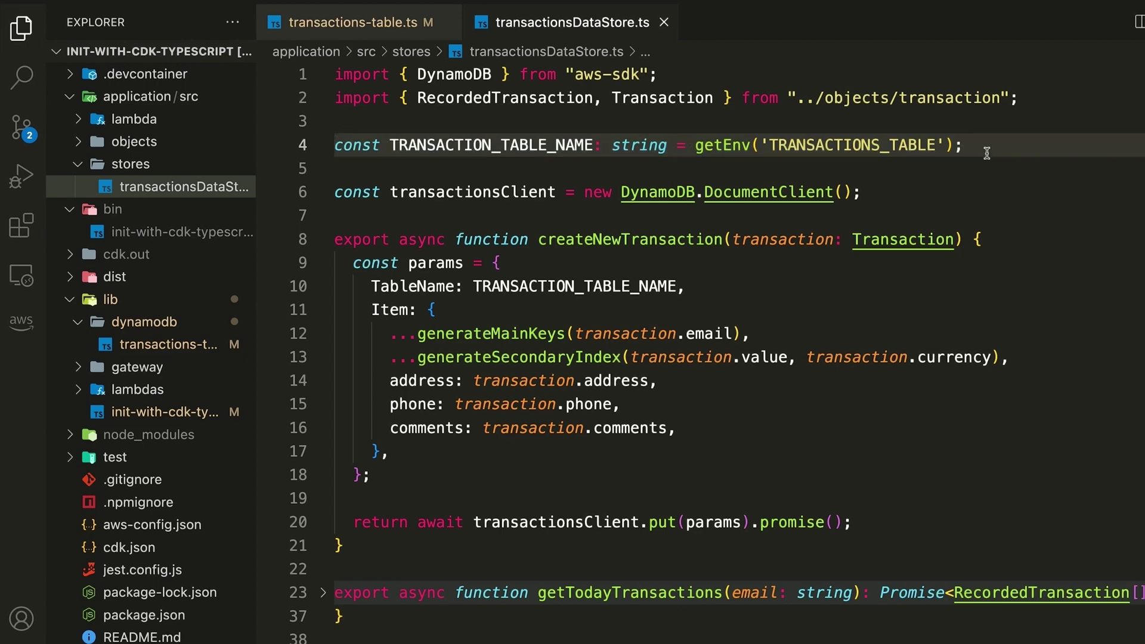
left_click_drag(697, 290, 366, 286)
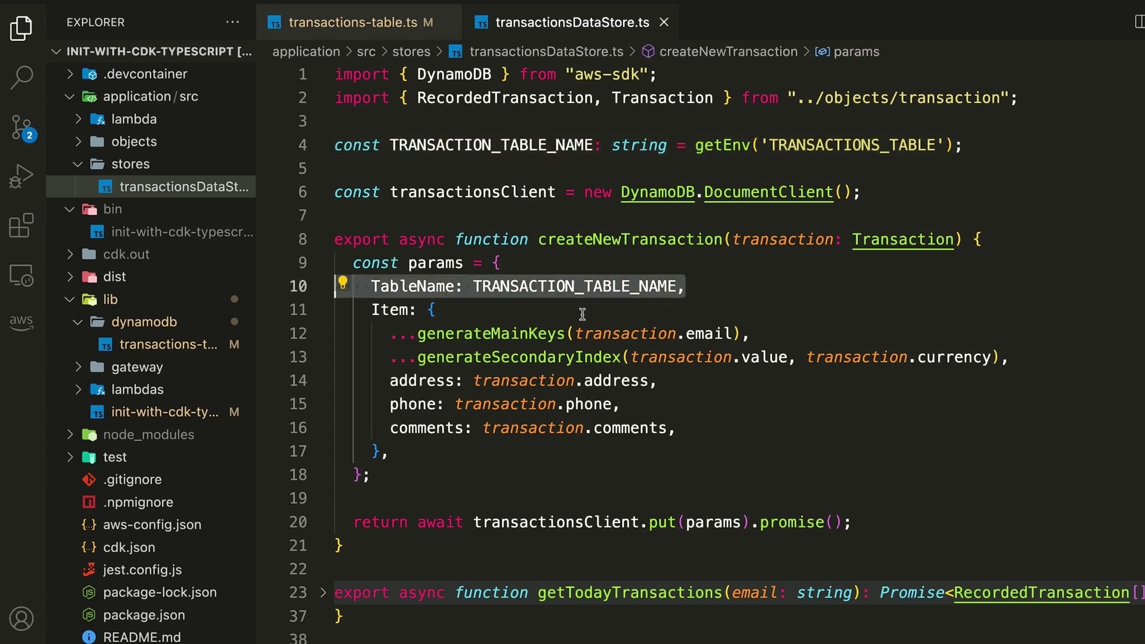
left_click(752, 294)
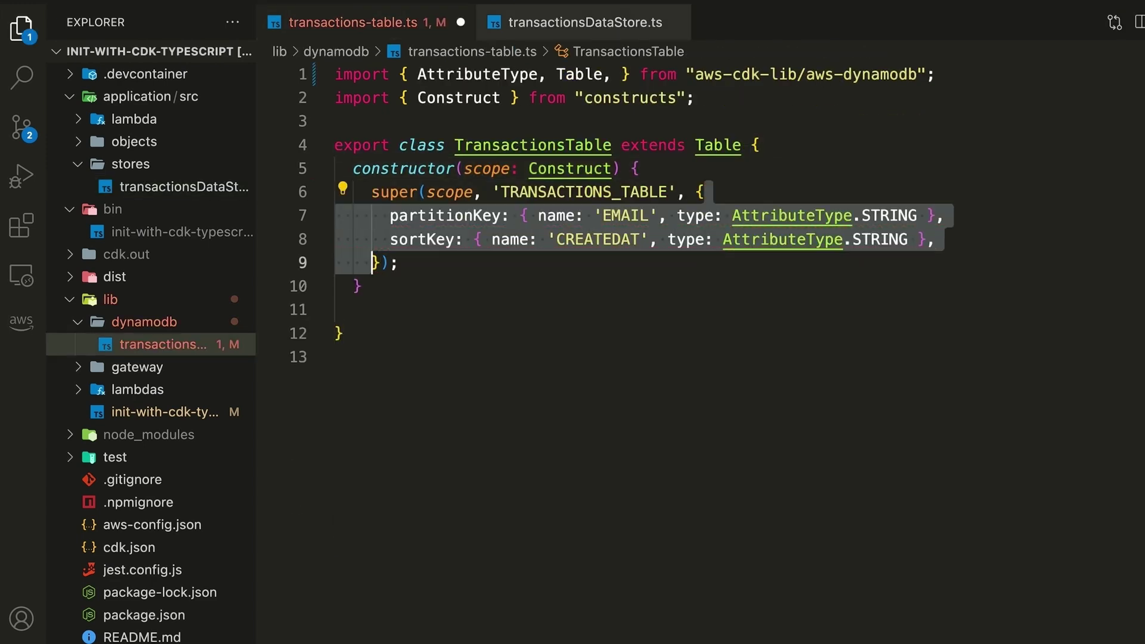
Step: Deselect the new EMAIL partition key and CREATEDAT sort key definitions, both AttributeType.STRING
key("Escape")
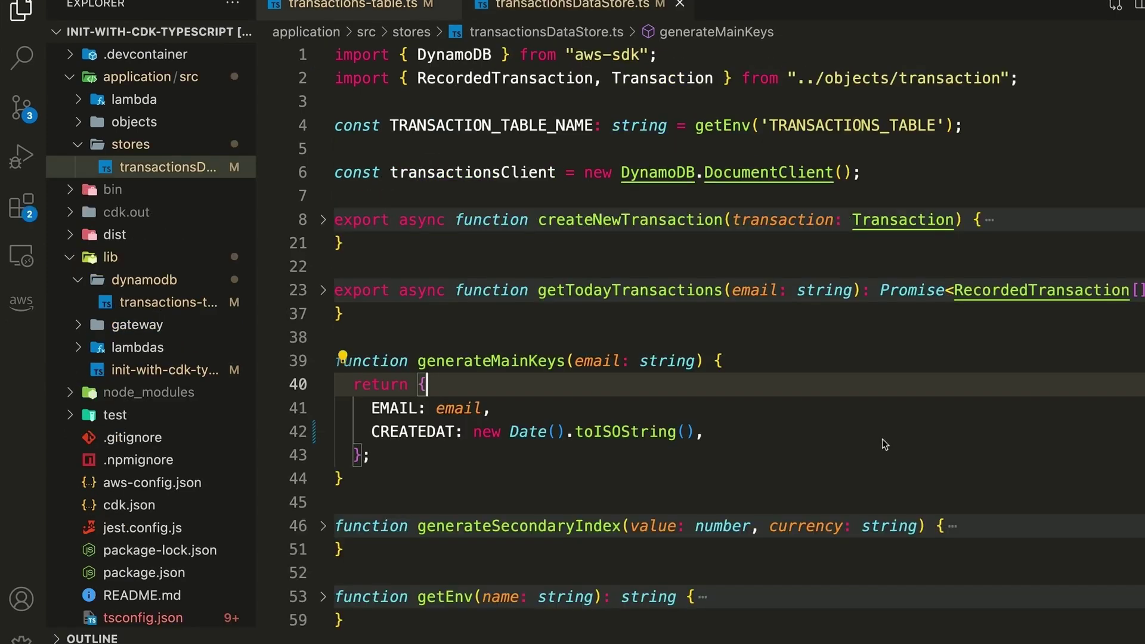
Step: Highlight the EMAIL and CREATEDAT entries returned by generateMainKeys on lines 41–42
left_click(881, 440)
key("shift+Up")
key("shift+Home")
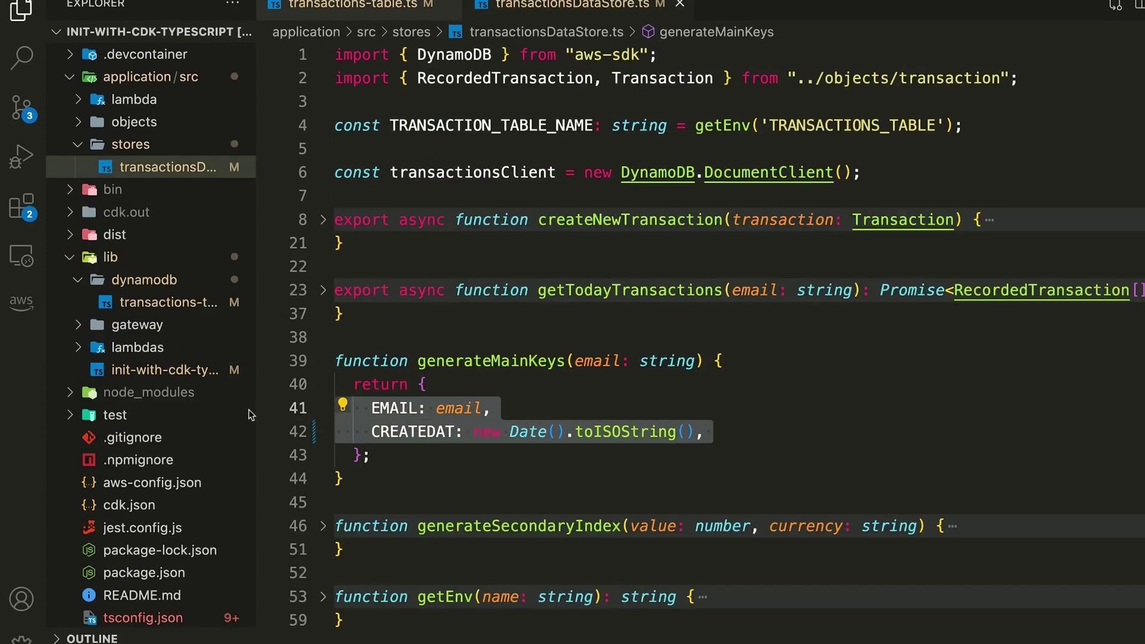
left_click(861, 445)
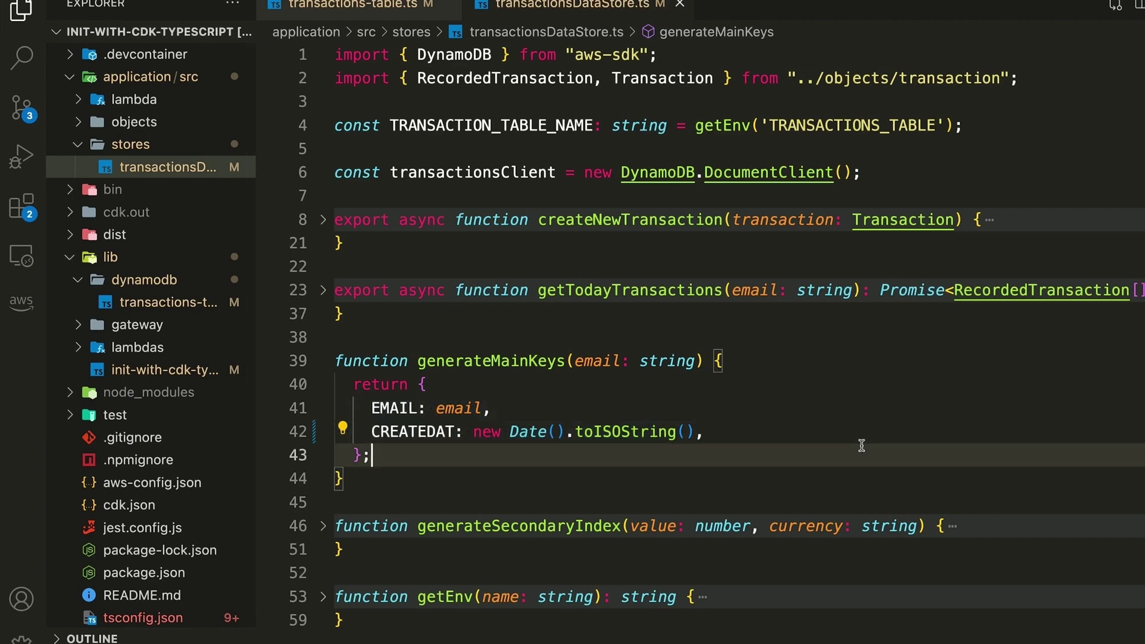
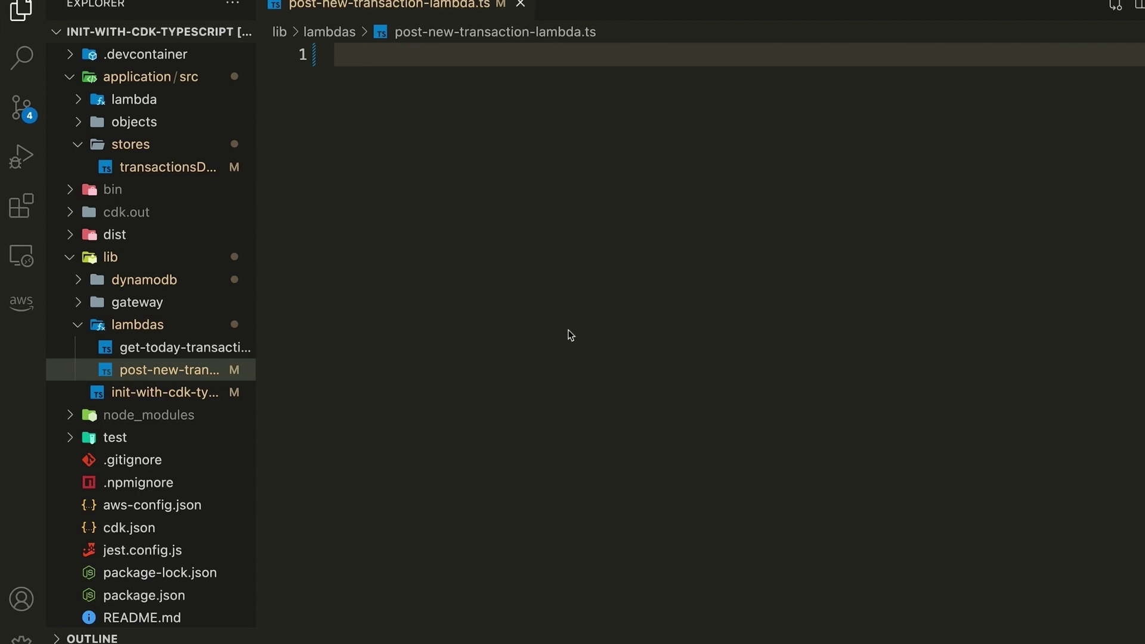
Step: Add the imports, the PostNewTransactionLambdaParams interface with transactionsTable, and a super-calling constructor
type("import { NodejsFunction } from \"aws-cdk-lib/aws-lambda-nodejs\"; import { Construct } from \"constructs\"; import { Runtime } from \"aws-cdk-lib/aws-lambda\"; import { Table } from \"aws-cdk-lib/aws-dynamodb\";    export class PostNewTransactionLambda extends NodejsFunction {  }")
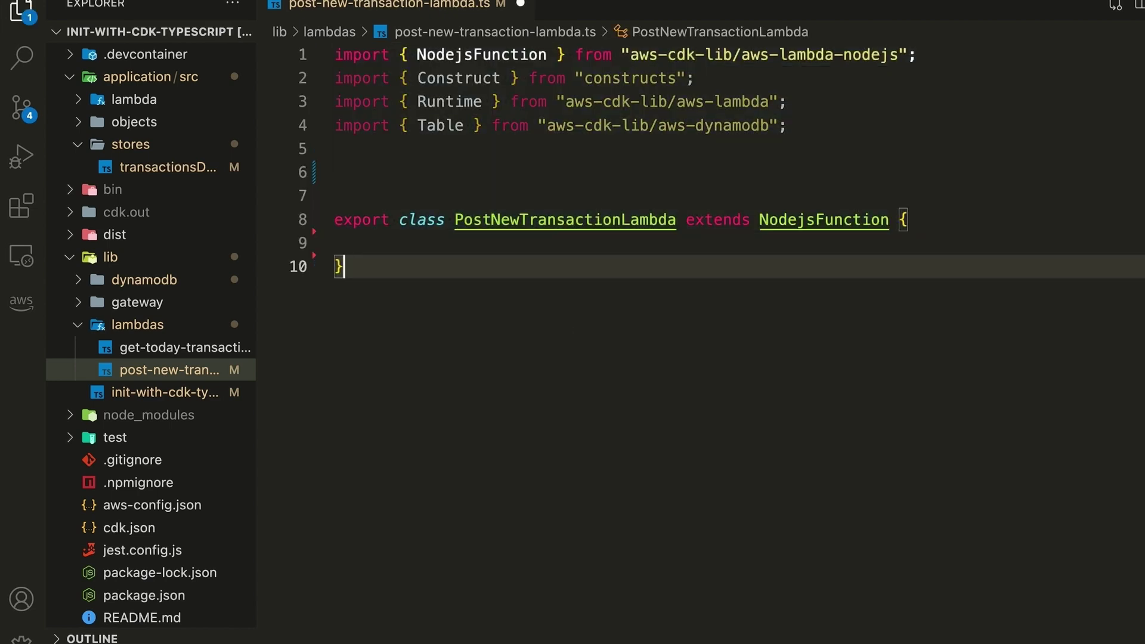
type("interface PostNewTransactionLambdaParams {     transactionsTable: Table }")
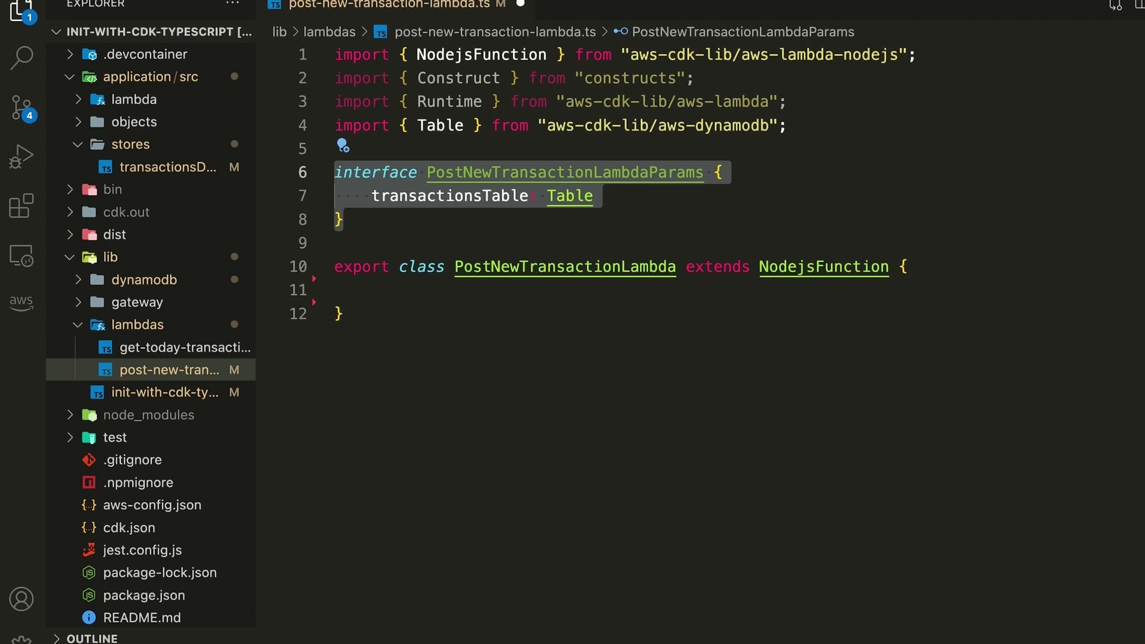
key("Down")
key("Down")
key("Down")
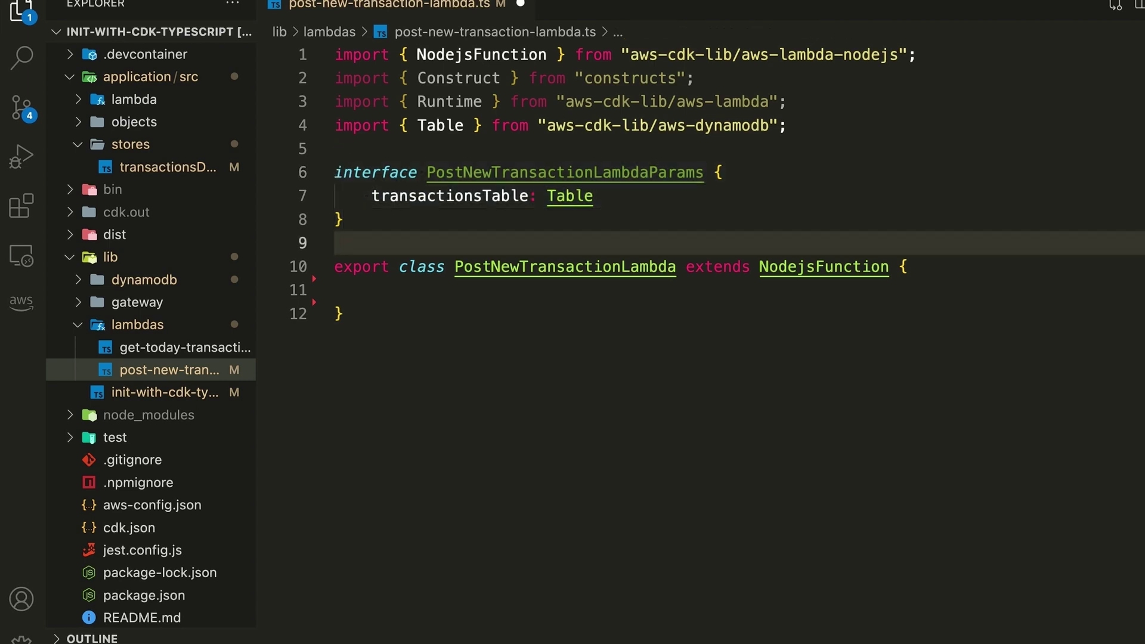
type("constructor(scope: Construct, params: PostNewTransactionLambdaParams) {         super(scope, 'NewTransactionLambda', {});     }")
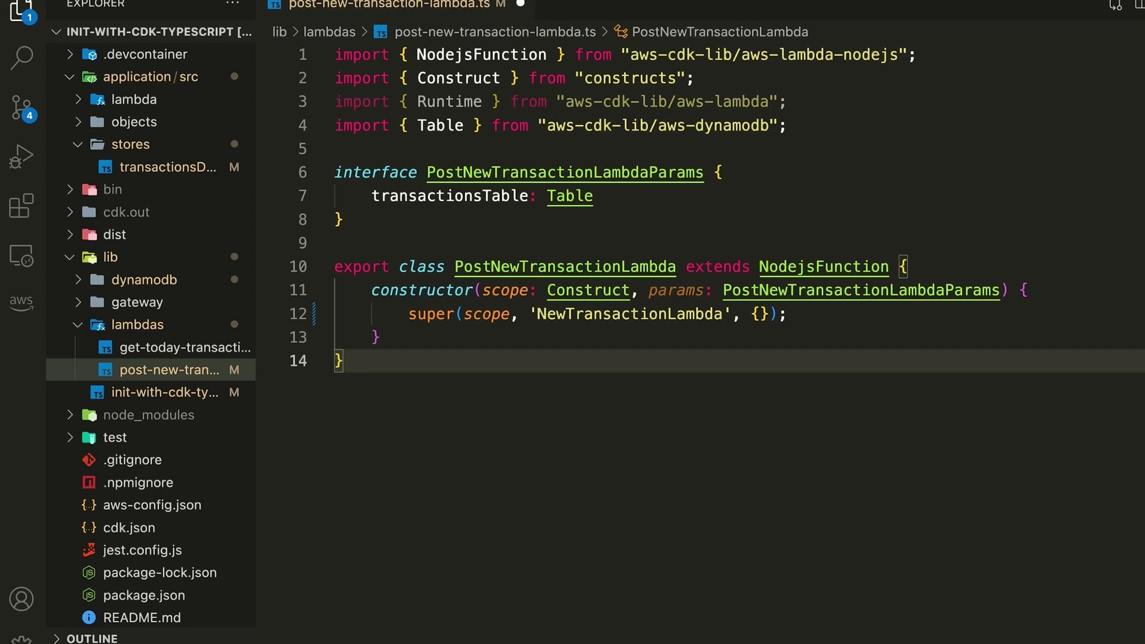
Step: Configure Node 18 runtime, memory size 256, minified bundling with source maps, entry and handler
key("ctrl+v")
key("Down")
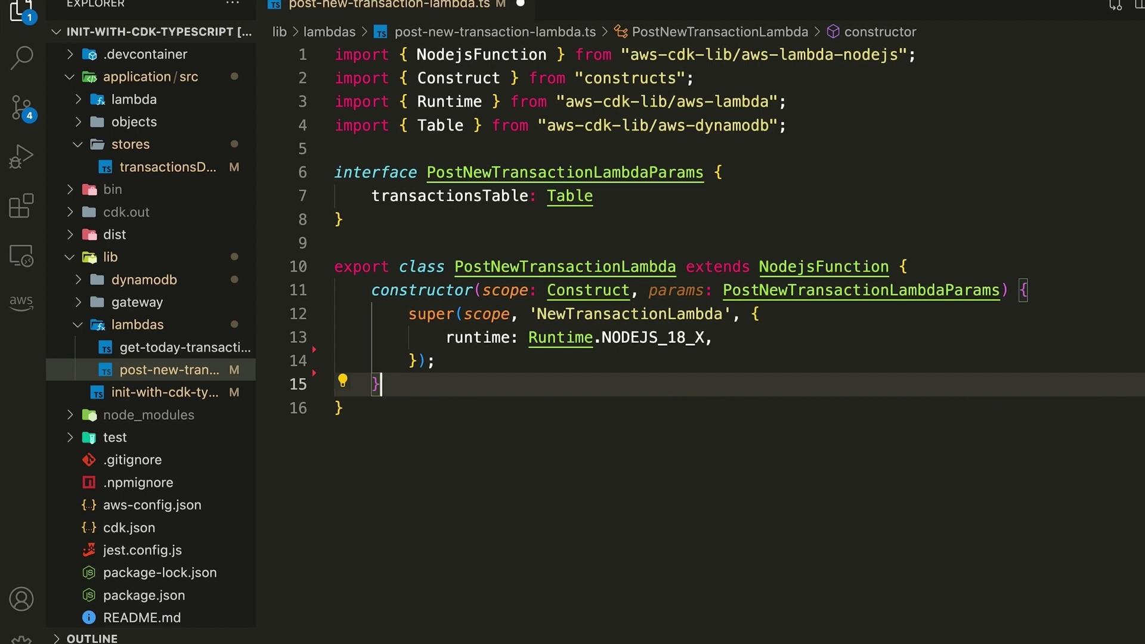
type("memorySize: 256,")
key("Down")
key("Down")
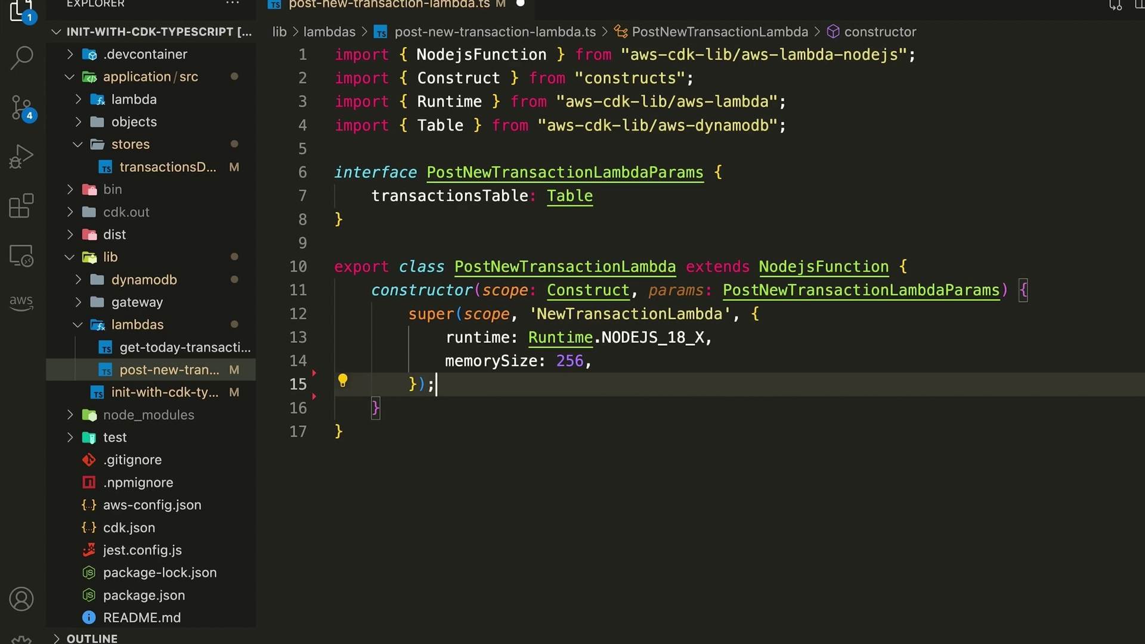
type("bundling: {               minify: true,               sourceMap: true,             },")
key("Down")
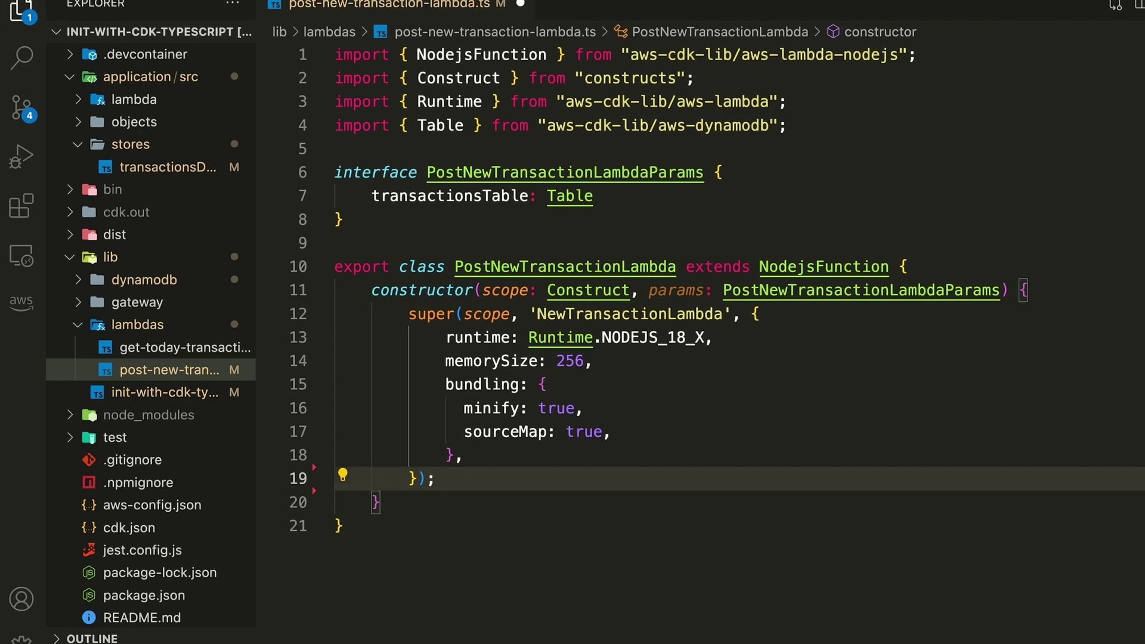
type("entry: \"application/src/lambda/newTransactionLambda.ts\", handler: \"handler\",")
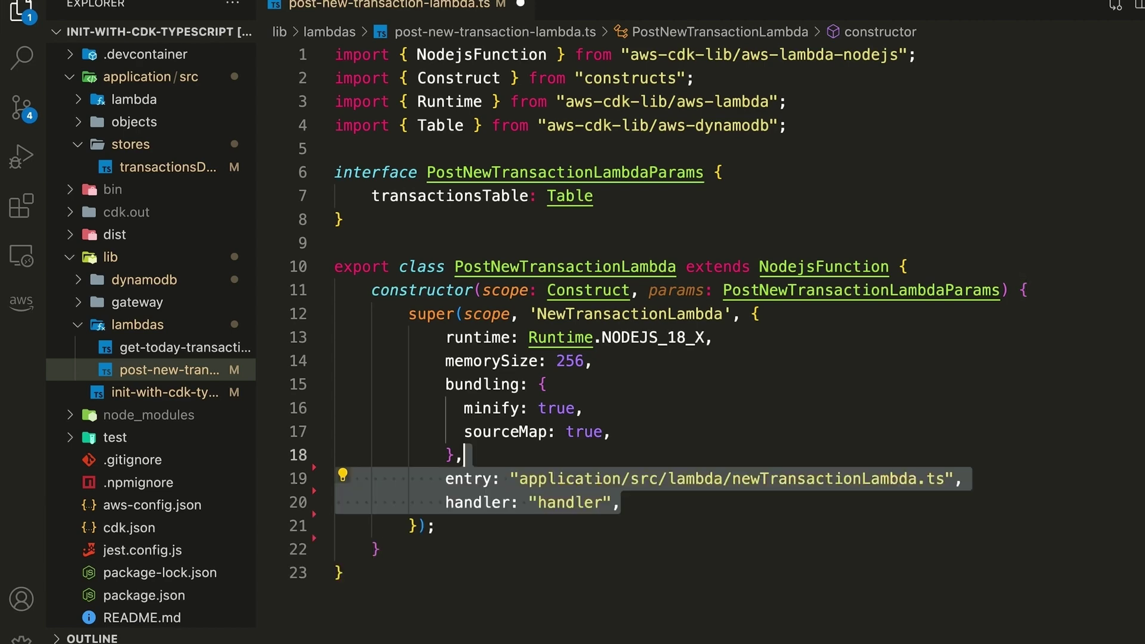
Step: Add a TRANSACTIONS_TABLE environment variable and call params.transactionsTable.grantReadWriteData(this)
key("Down")
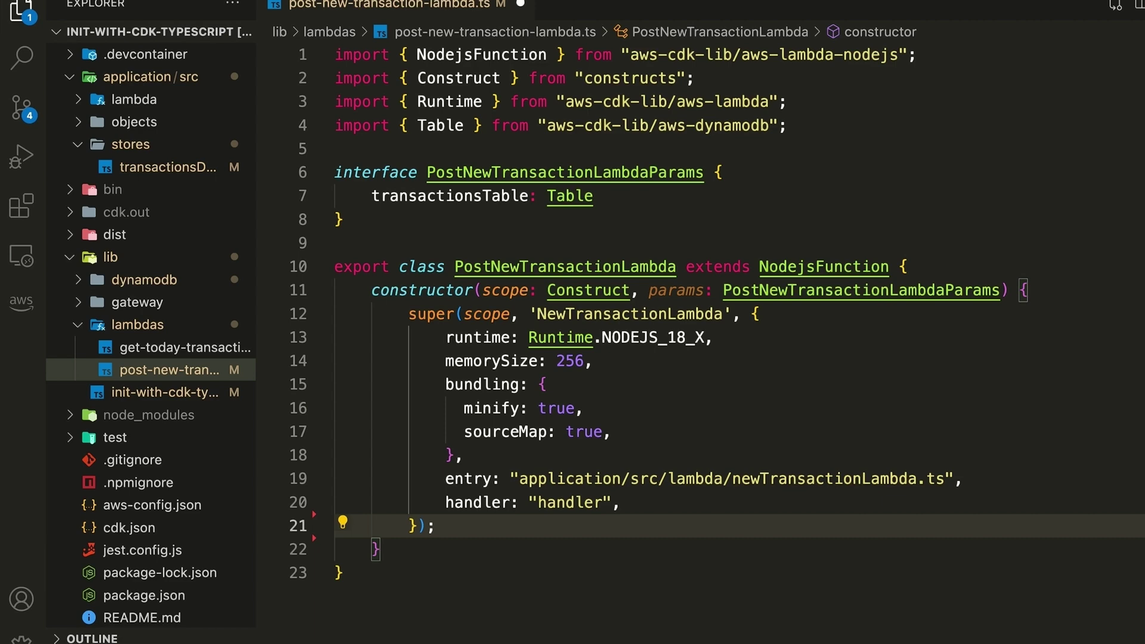
type("environment: {                 TRANSACTIONS_TABLE: params.transactionsTable.tableName             }")
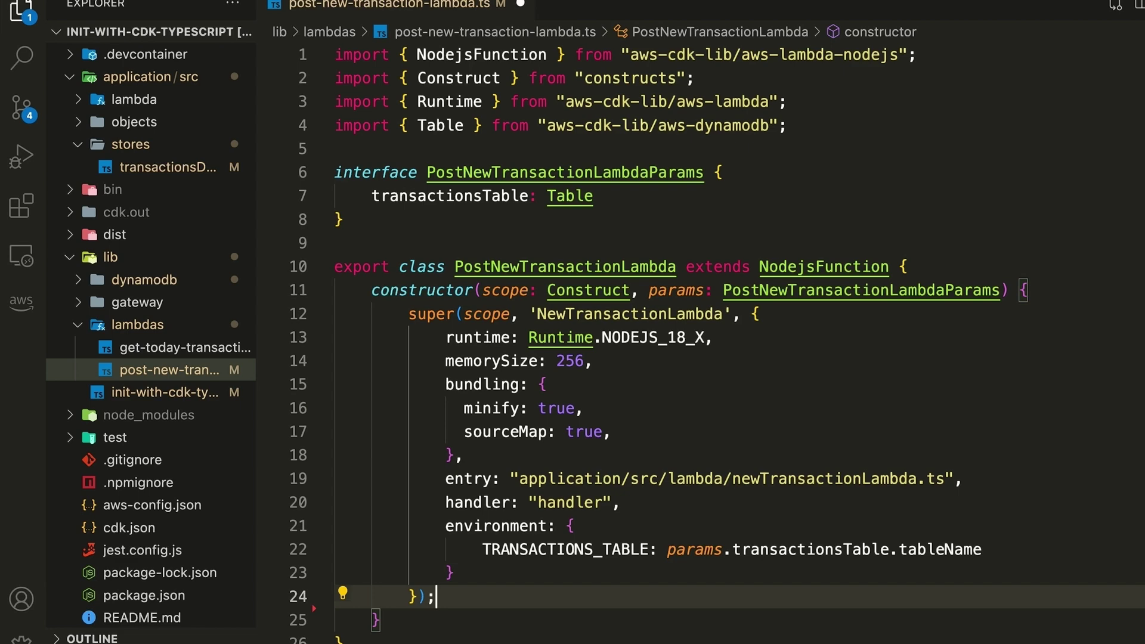
type("params.transactionsTable.grantReadWriteData(this);")
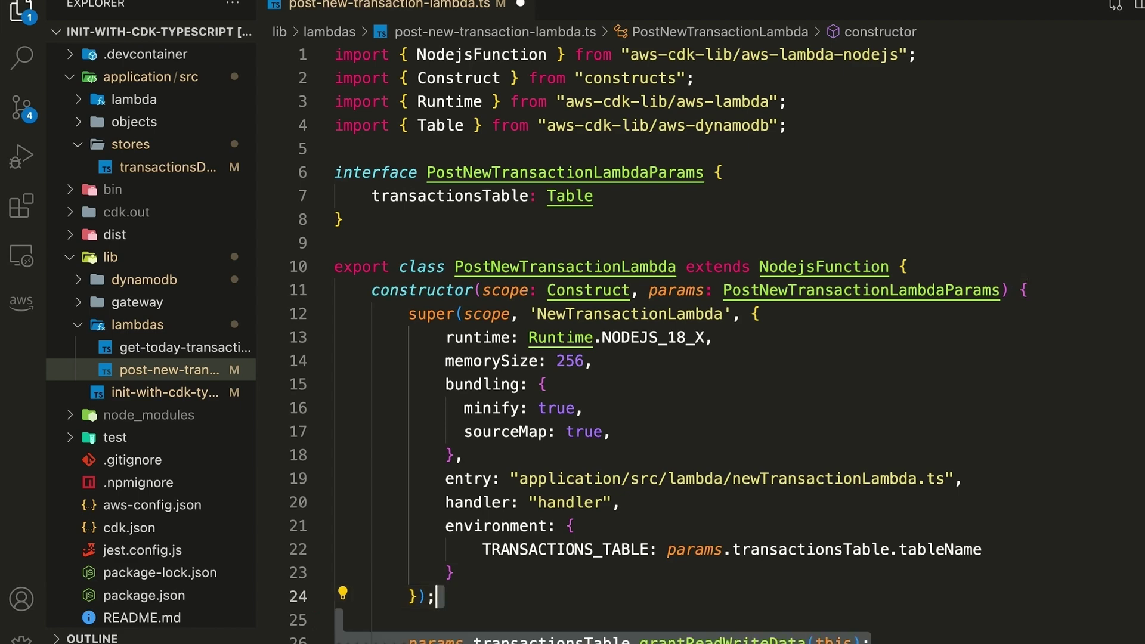
scroll(698, 358, "down", 1)
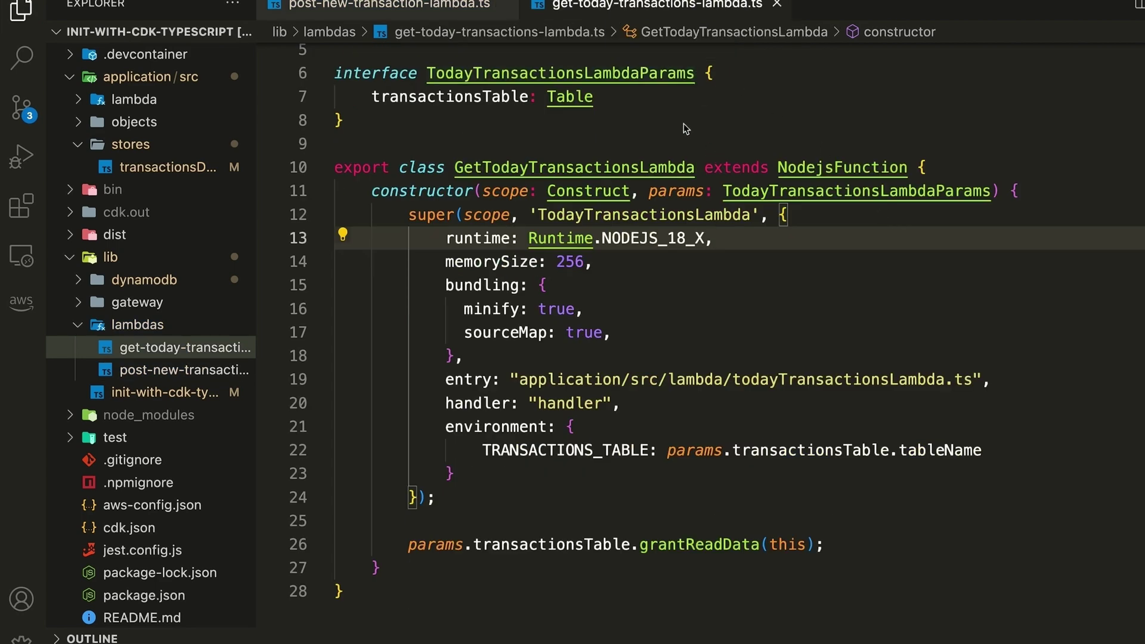
Step: Highlight the TodayTransactionsLambdaParams interface, super arguments and entry path in get-today-transactions-lambda.ts
left_click_drag(683, 124, 538, 60)
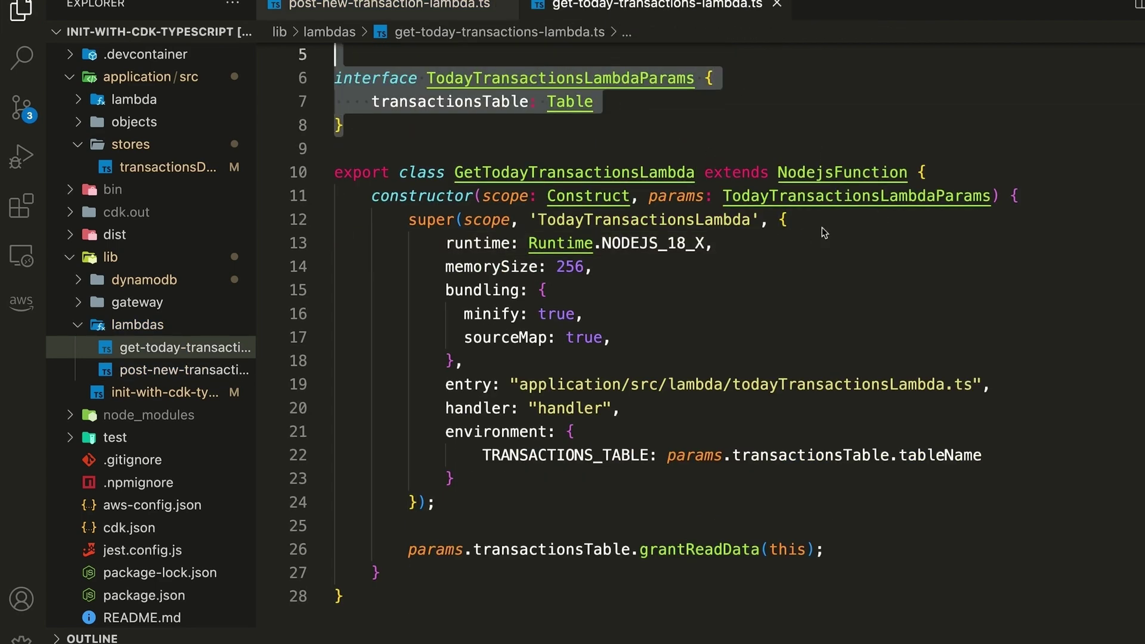
left_click_drag(789, 221, 462, 223)
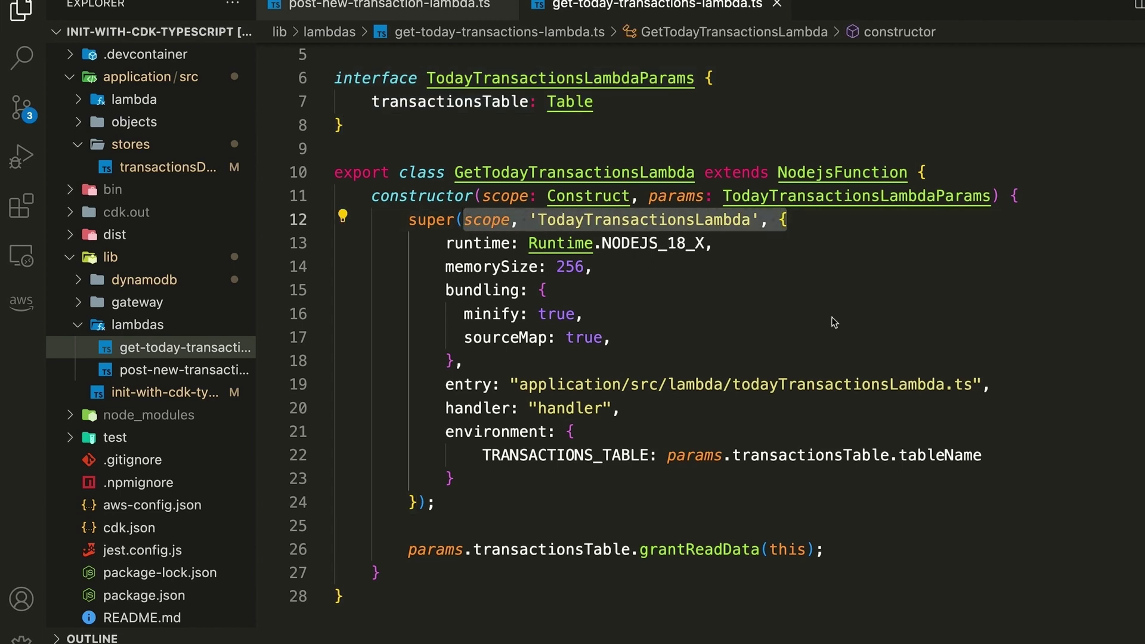
left_click_drag(1057, 387, 423, 389)
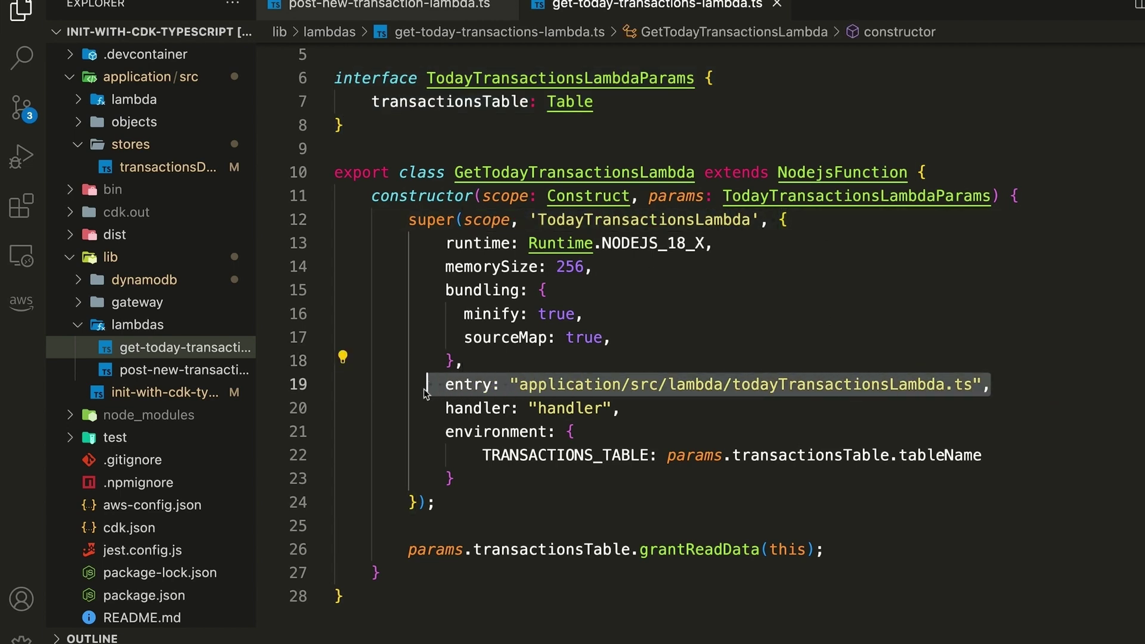
left_click(931, 302)
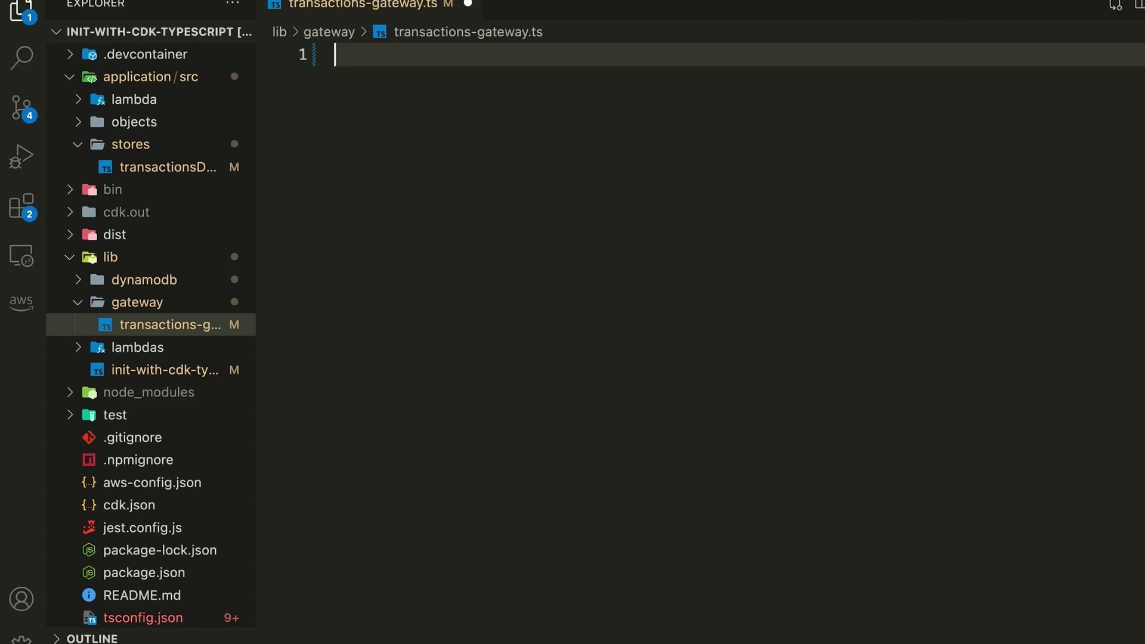
Step: Add the TransactionsGateway class skeleton and a RestApi named 'New Transactions API' with a description
type("import { NodejsFunction } from \"aws-cdk-lib/aws-lambda-nodejs\"; import * as apiGateway from \"aws-cdk-lib/aws-apigateway\"; import { Construct } from \"constructs\";  interface TransactionsGatewayParams {   postNewTransactionsLambda: NodejsFunction,   getTodayTransactionsLambda: NodejsFunction, }  export class TransactionsGateway extends Construct {   constructor(scope: Construct, params: TransactionsGatewayParams) {     super(scope, 'TransactionsGateway');   } }")
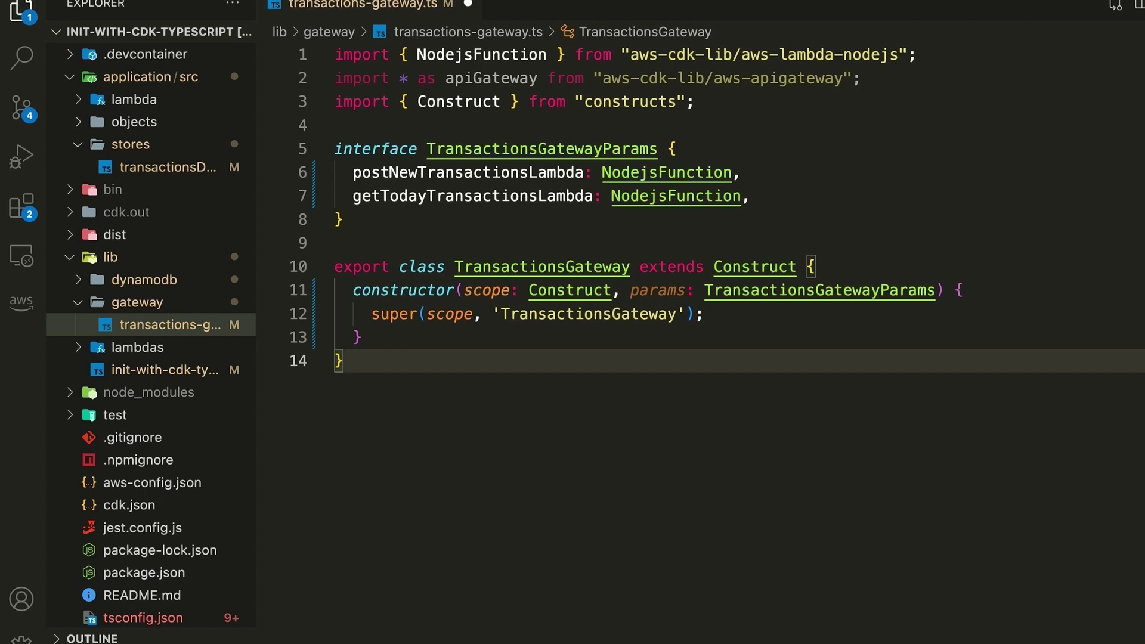
type("const api = new apiGateway.RestApi(this, \"TransactionsApi\", {       restApiName: \"New Transactions API\",       description: \"Backend Horizon - New Transactions API\",     });")
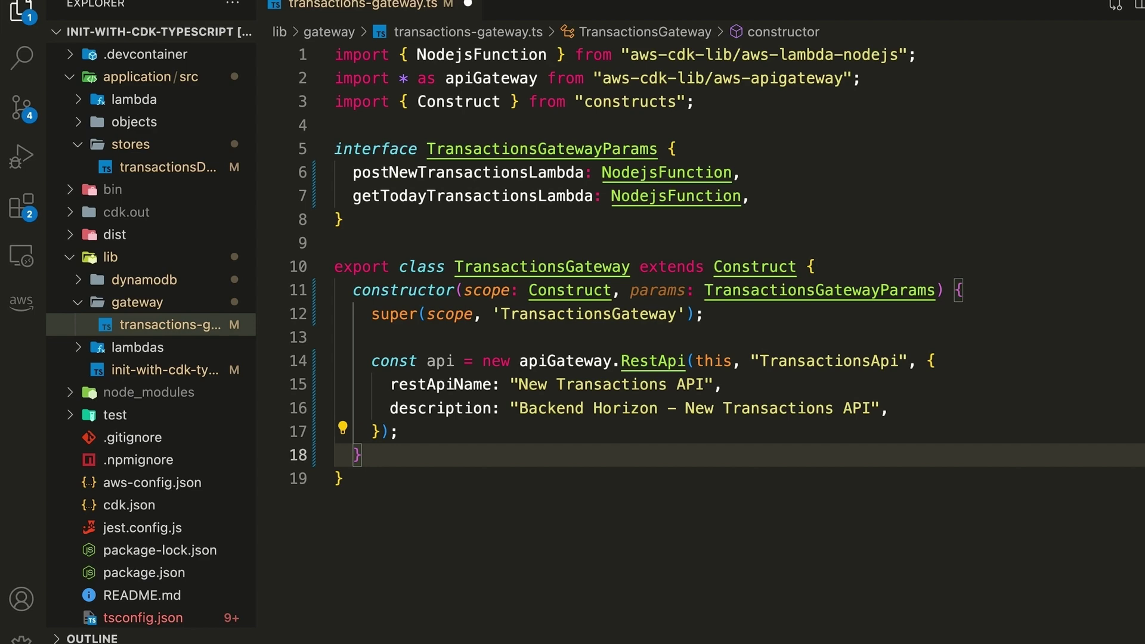
Step: Route POST to the new-transaction Lambda and GET to the today-transactions Lambda
key("ctrl+v")
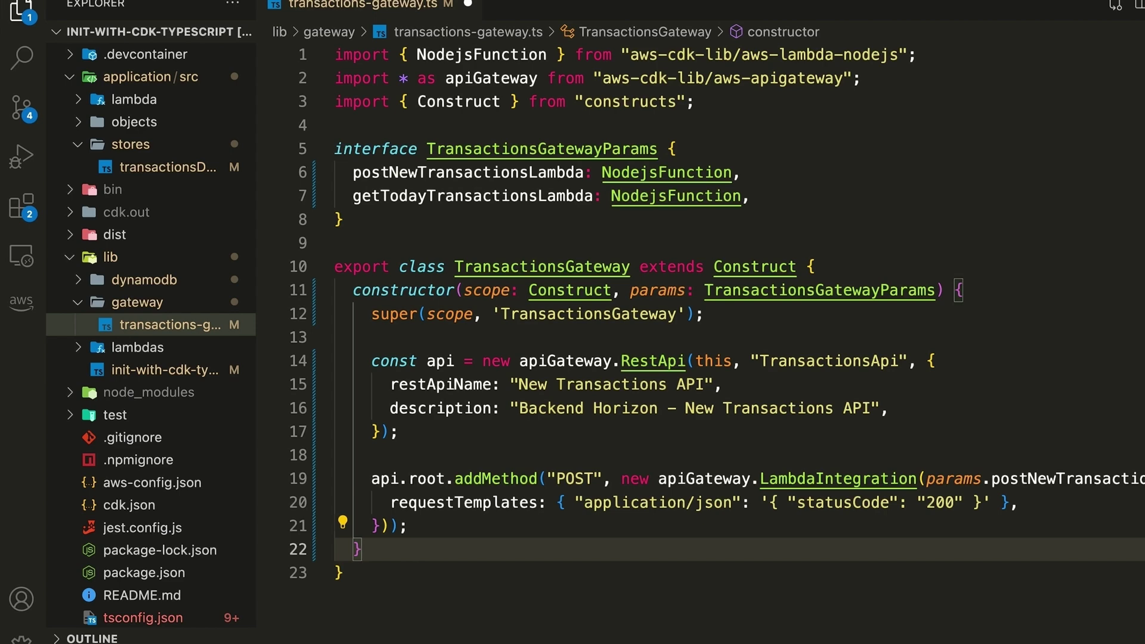
key("ctrl+z")
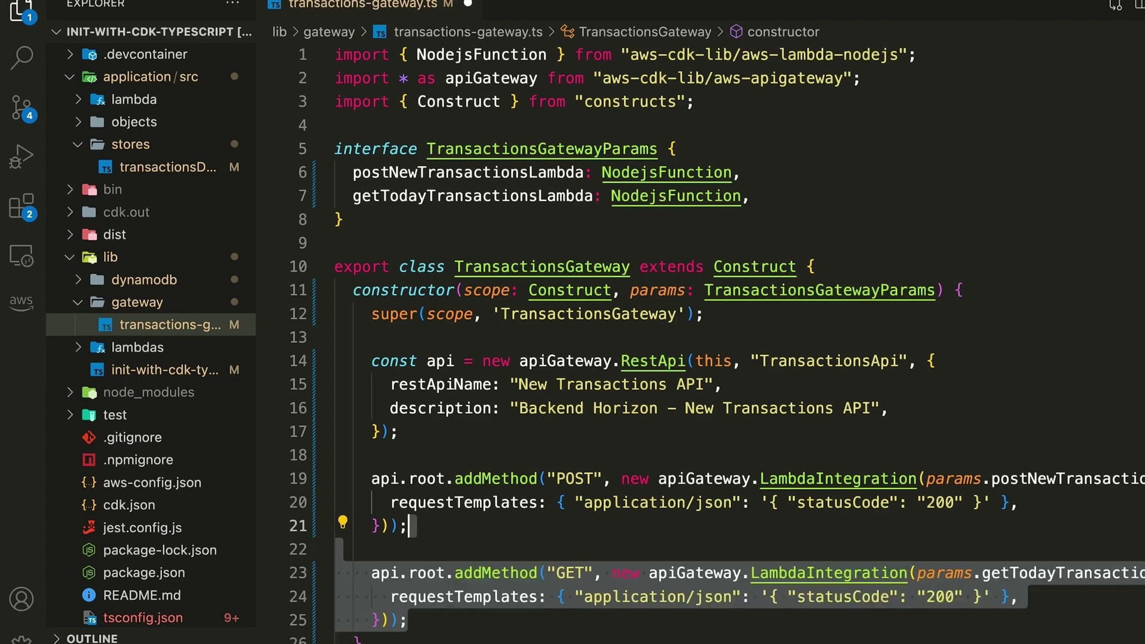
key("Down")
key("Down")
key("Down")
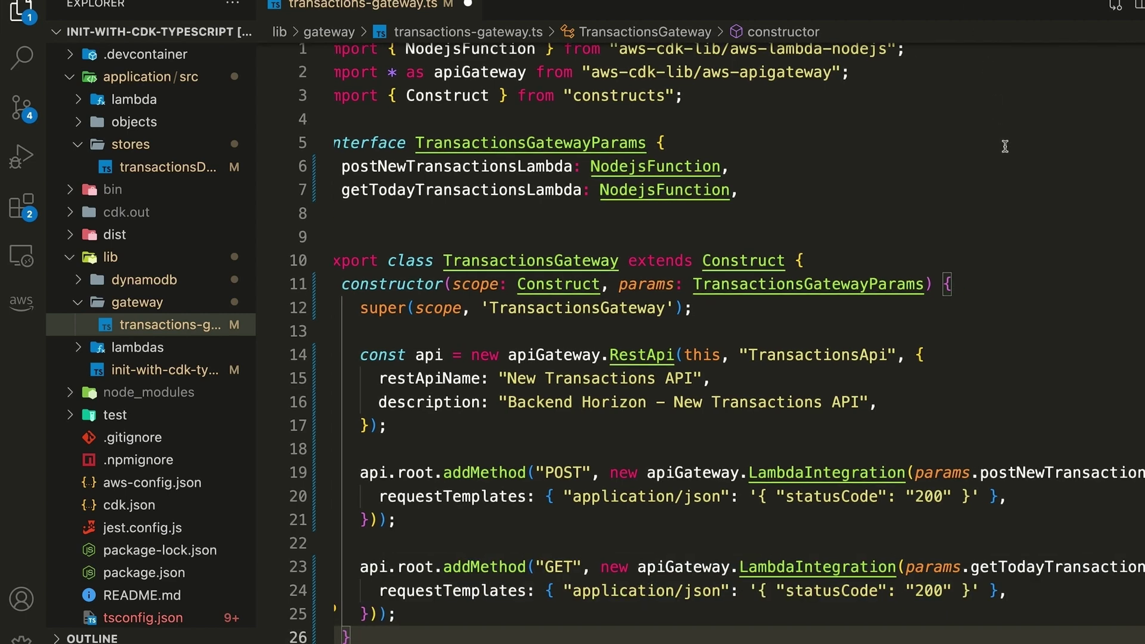
scroll(1001, 129, "right", 3)
scroll(1004, 146, "right", 3)
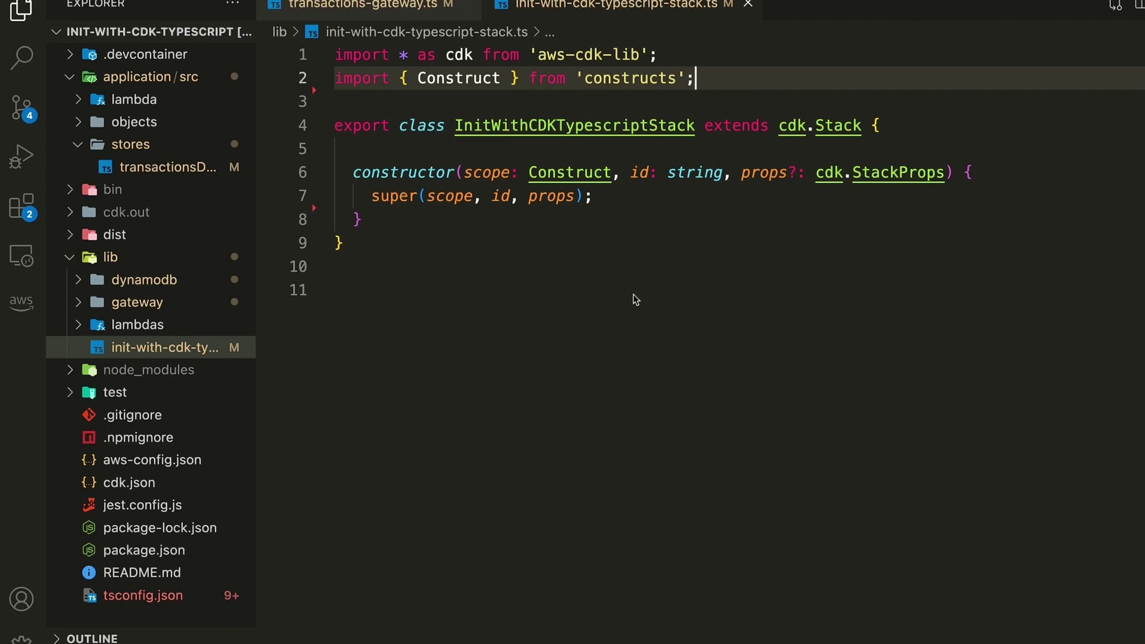
Step: Import the constructs and instantiate TransactionsTable, both Lambdas and TransactionsGateway in the stack
type("import { TransactionsTable } from './dynamodb/transactions-table'; import { TransactionsGateway } from './gateway/transactions-gateway'; import { GetTodayTransactionsLambda } from './lambdas/get-today-transactions-lambda'; import { PostNewTransactionLambda } from './lambdas/post-new-transaction-lambda';")
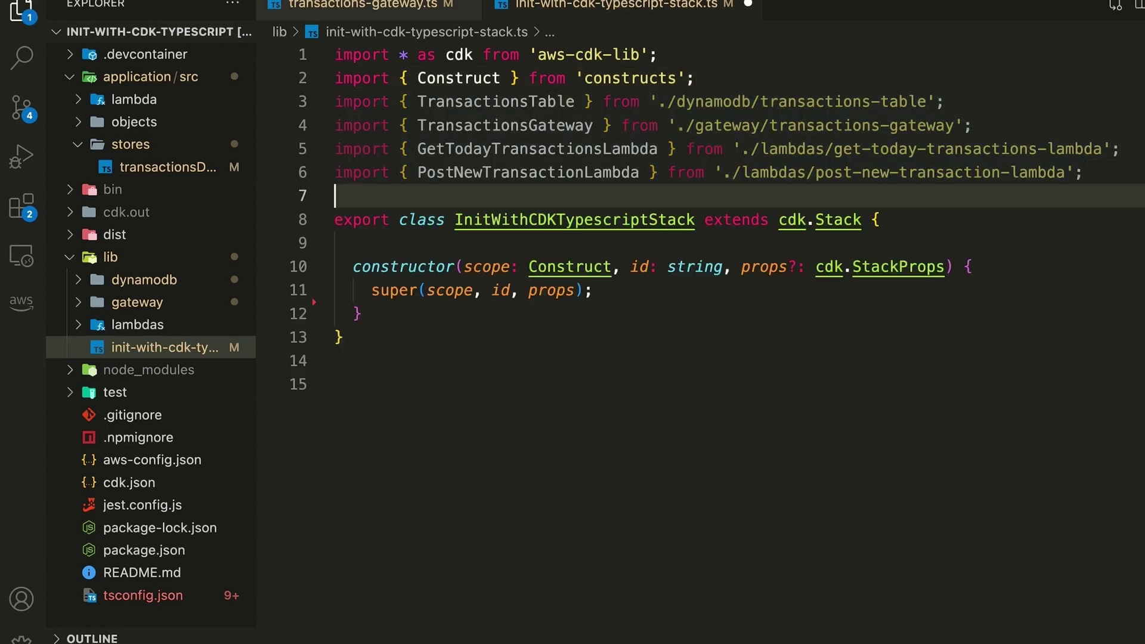
type("const transactionsTable = new TransactionsTable(this);")
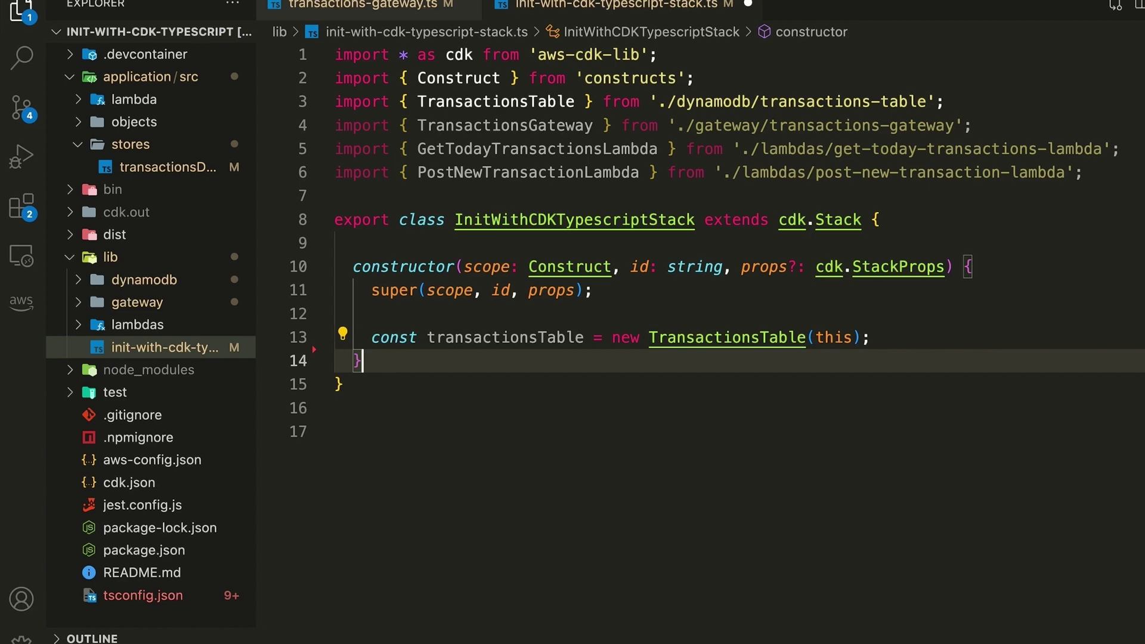
type("const postNewTransactionsLambda = new PostNewTransactionLambda(       this, { transactionsTable },     );")
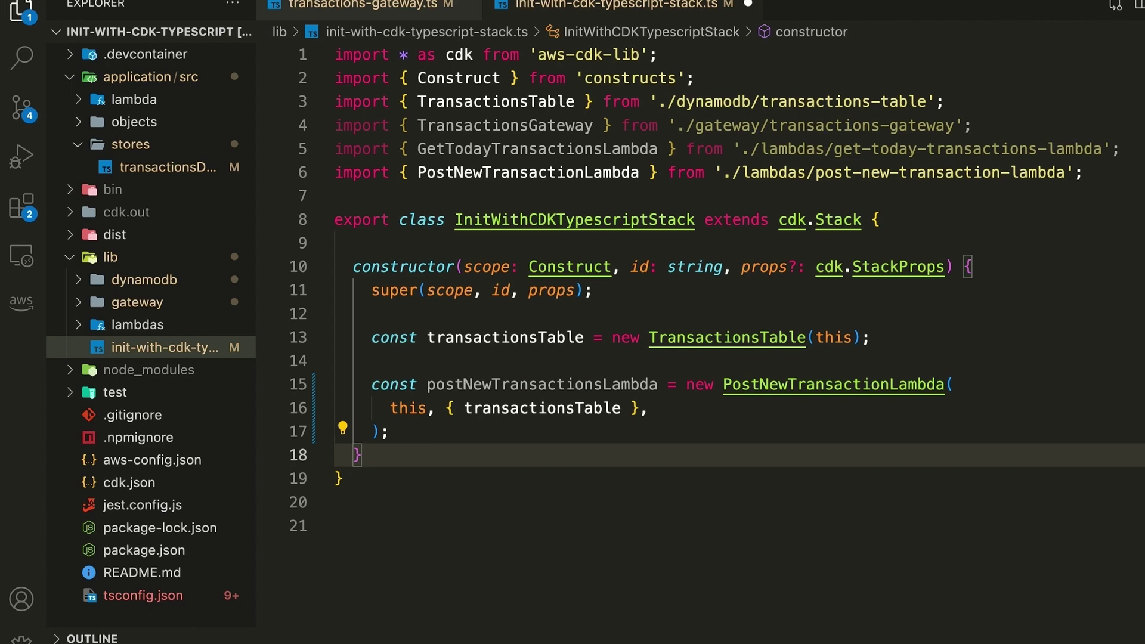
key("ctrl+v")
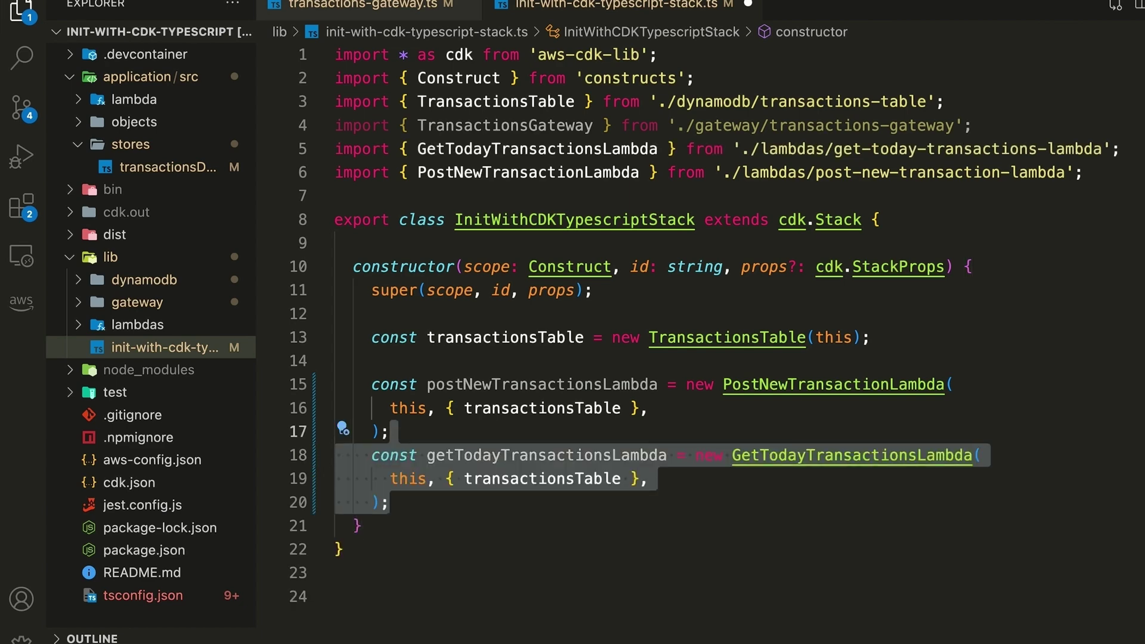
key("Down")
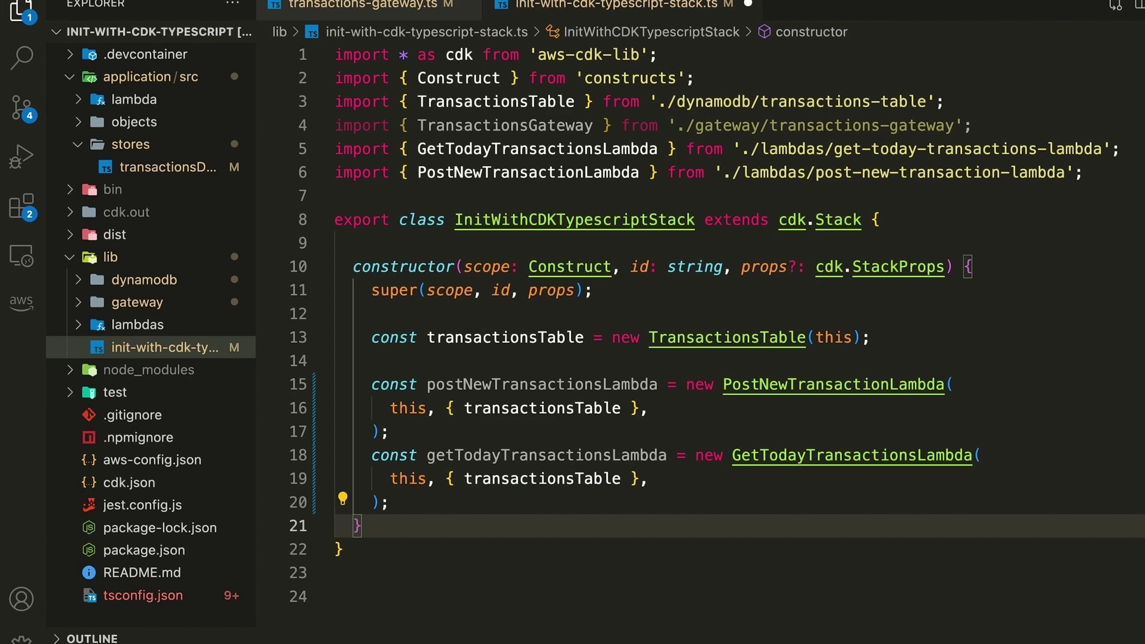
key("ctrl+v")
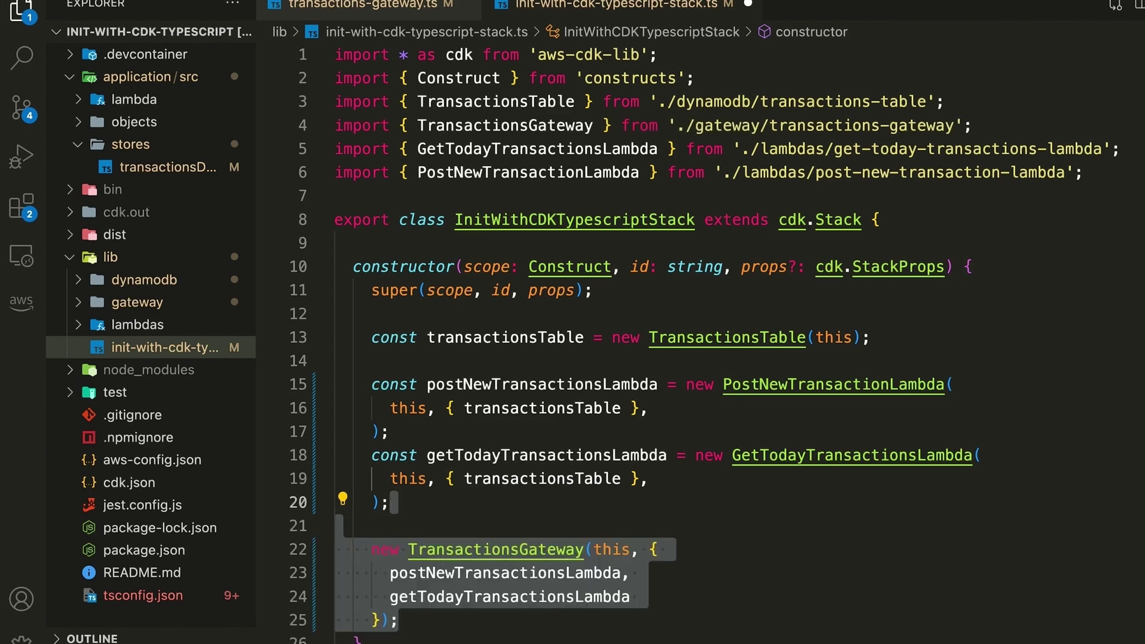
key("Down")
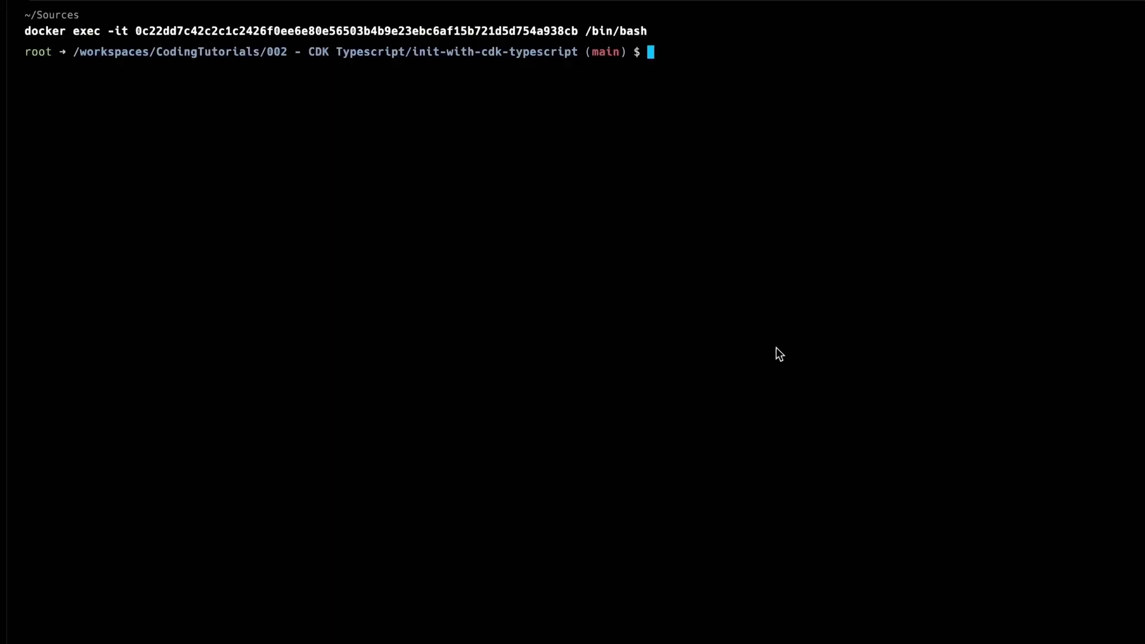
type("npm")
type(" run cdk ")
type("bootstra")
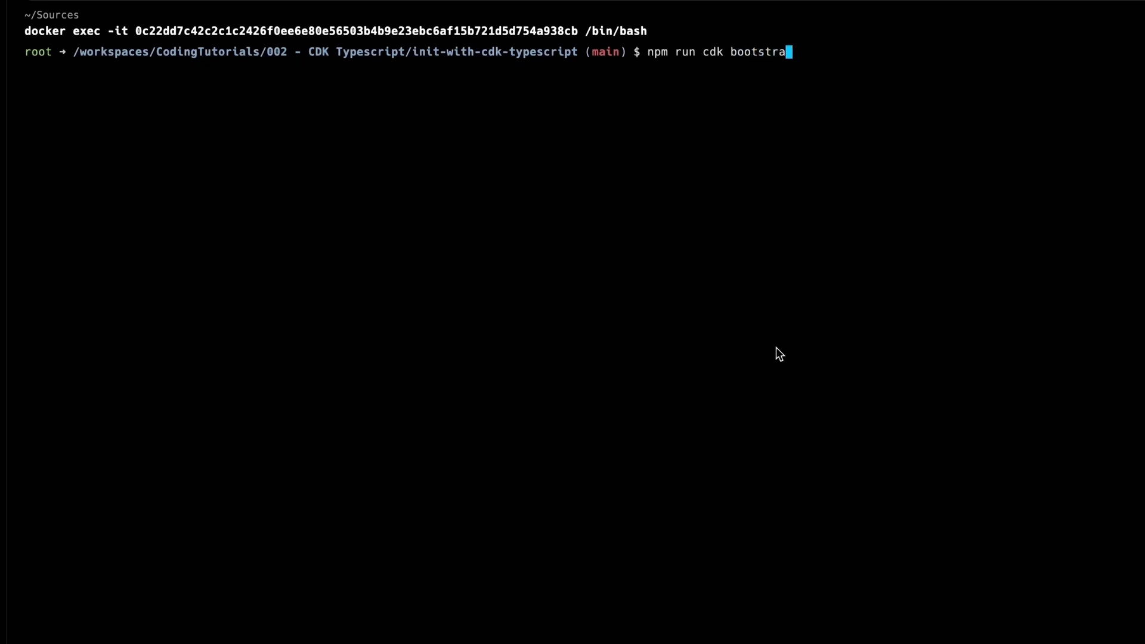
type("p")
Step: Run npm run cdk bootstrap for the eu-central-1 environment
key("Return")
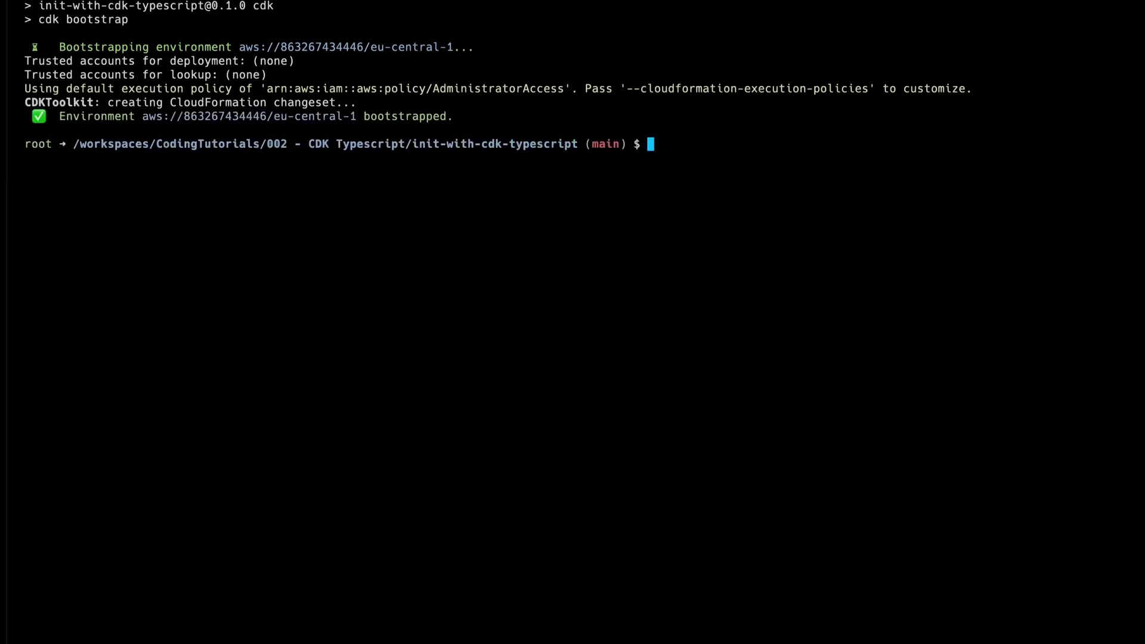
type("npm run cdk ")
type("deploy")
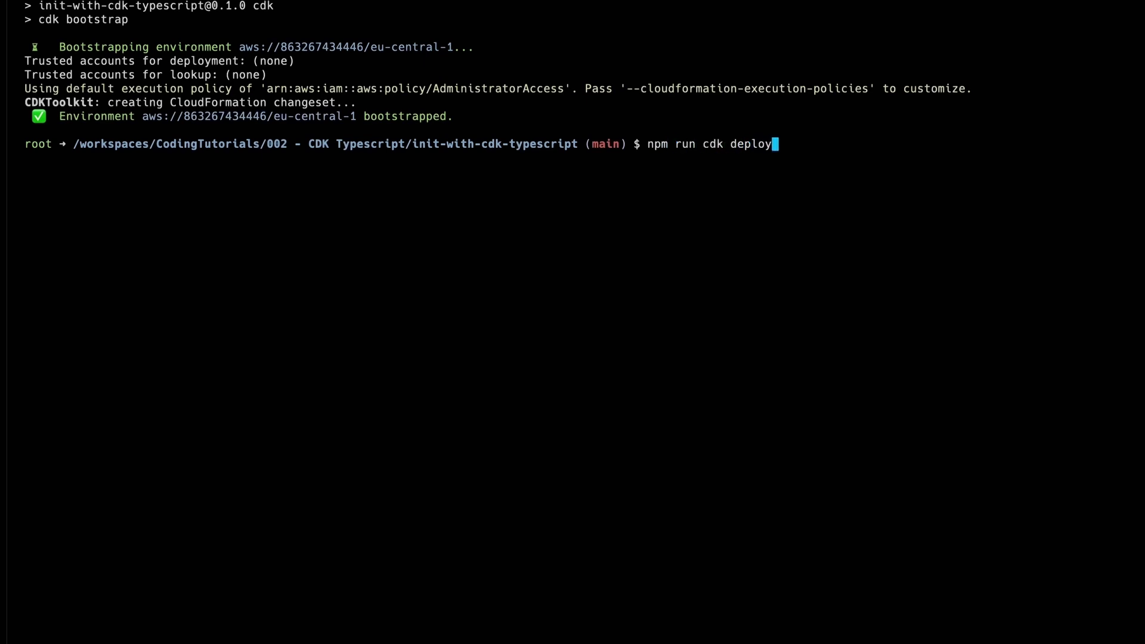
Step: Run npm run cdk deploy and approve the listed IAM changes with y
key("Return")
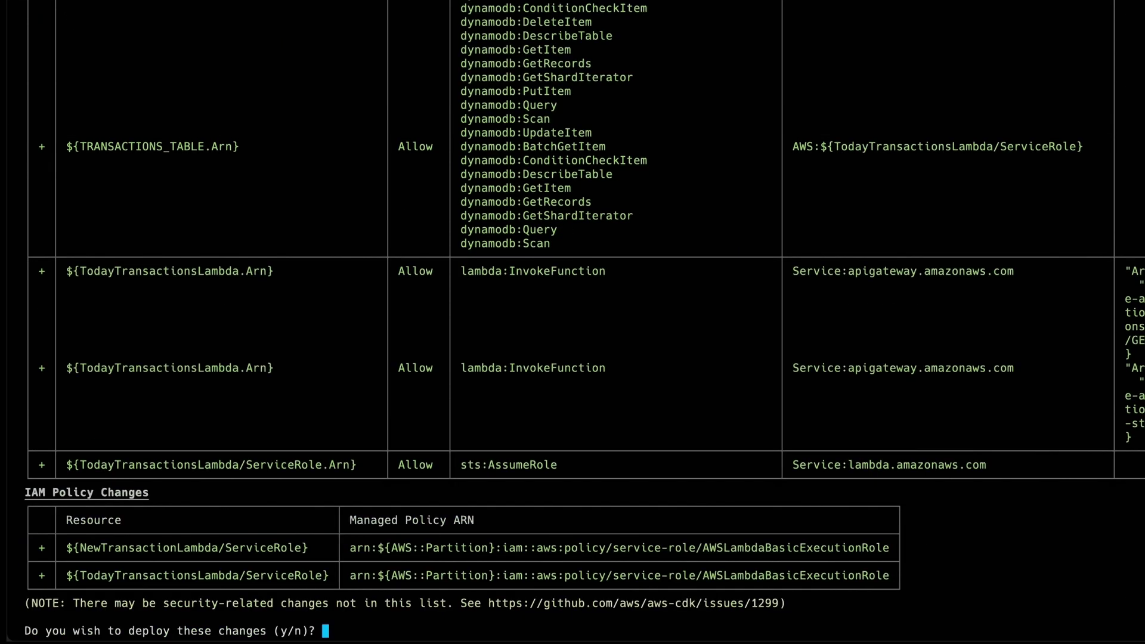
type("y")
key("Return")
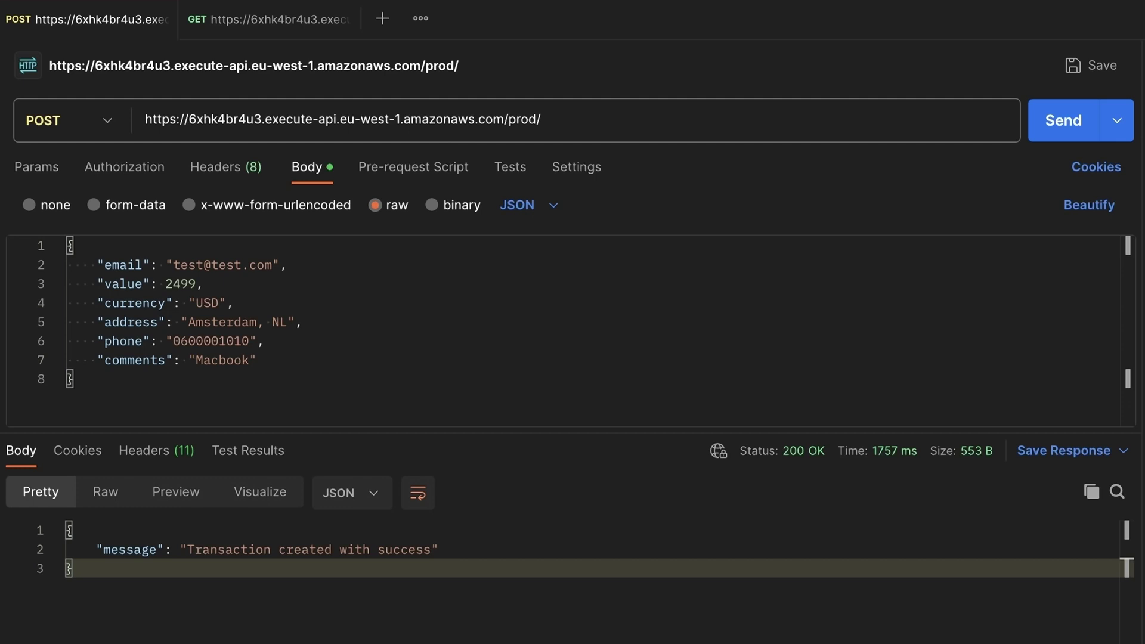
Step: Switch to the GET request tab showing the stored 2499 USD Macbook transaction
left_click(277, 18)
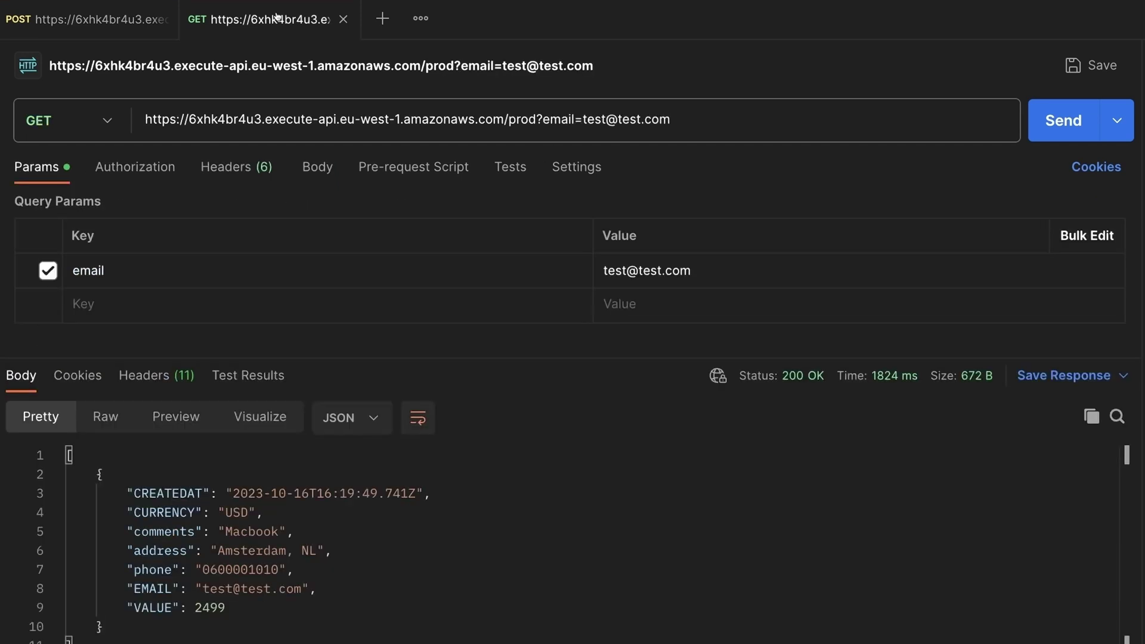